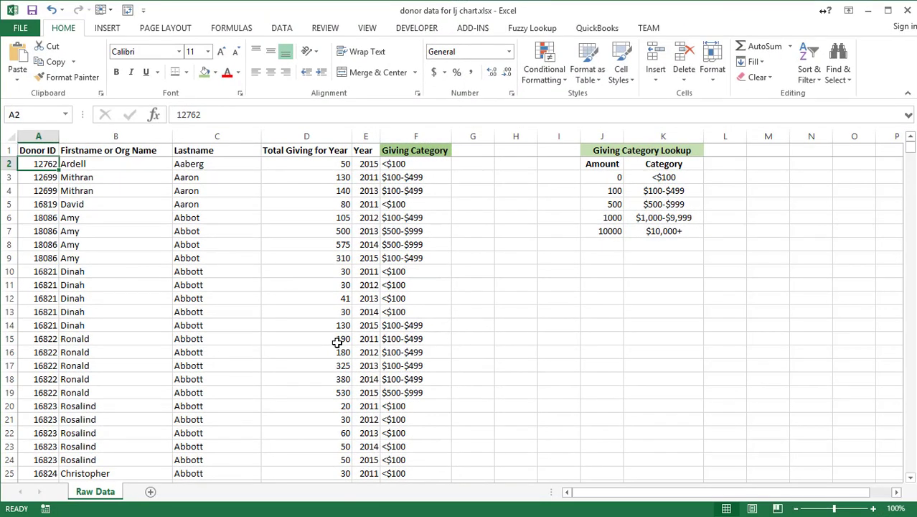
# Examine the raw donor records, checking names, total giving and year across rows 10 to 14 and down to the last record
pyautogui.click(254, 281)
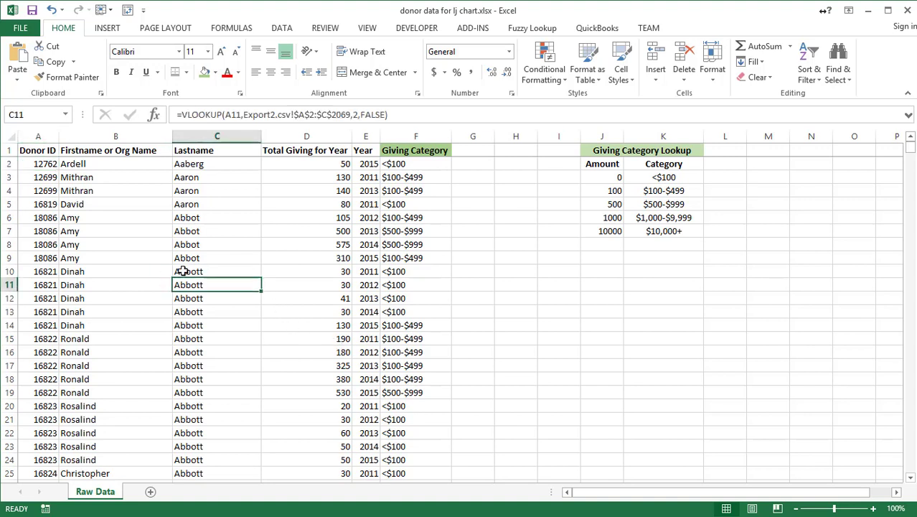
pyautogui.click(179, 271)
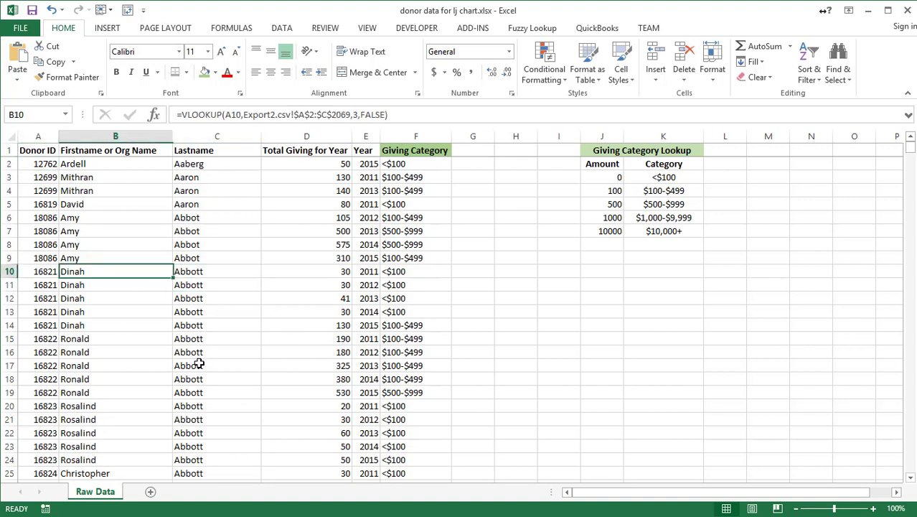
pyautogui.press('Right')
pyautogui.press('Right')
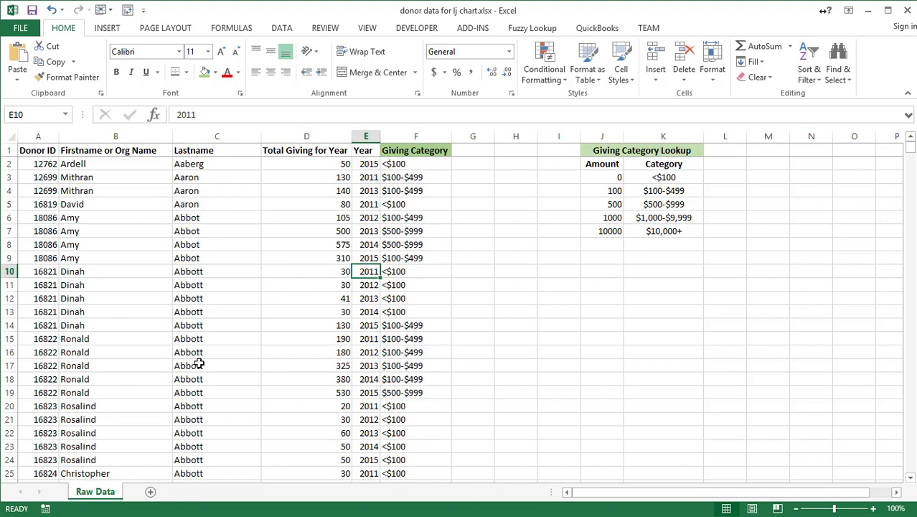
pyautogui.press('Left')
pyautogui.press('Down')
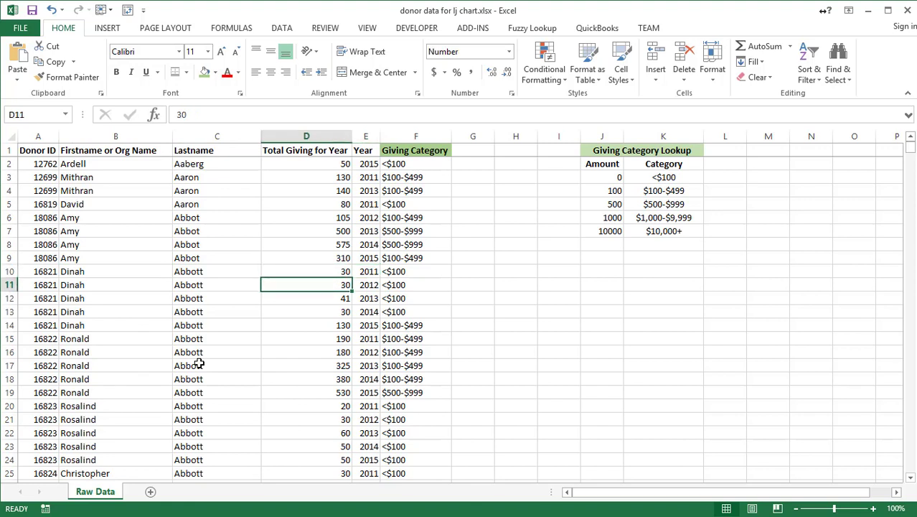
pyautogui.press('Down')
pyautogui.press('Down')
pyautogui.press('Down')
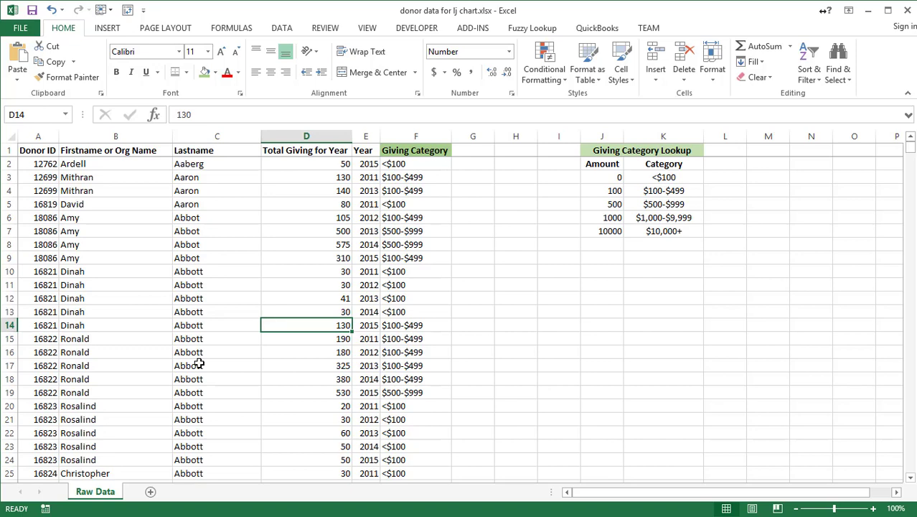
pyautogui.press('Right')
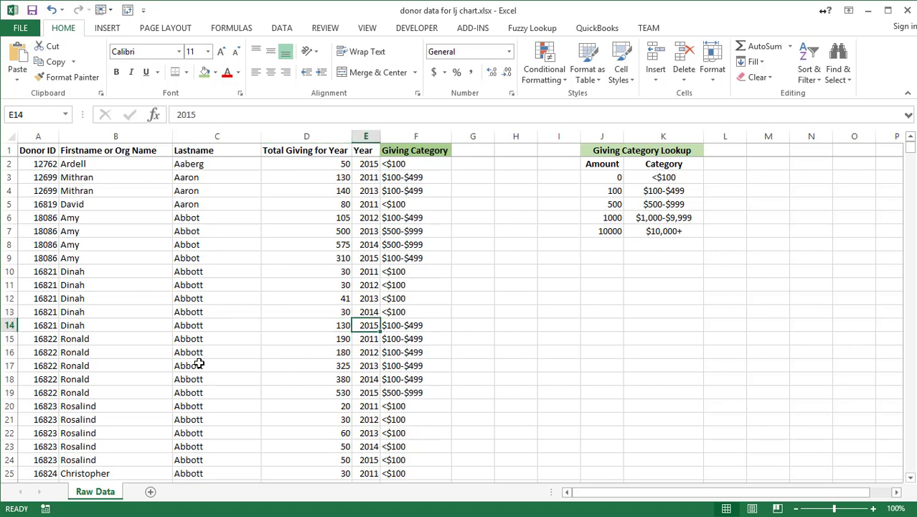
pyautogui.press('Left')
pyautogui.hotkey('ctrl', 'Down')
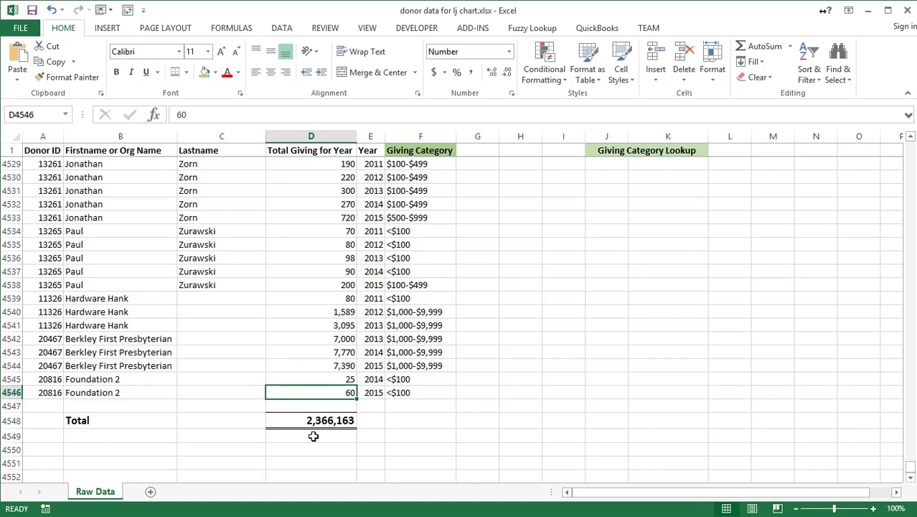
pyautogui.hotkey('ctrl', 'Home')
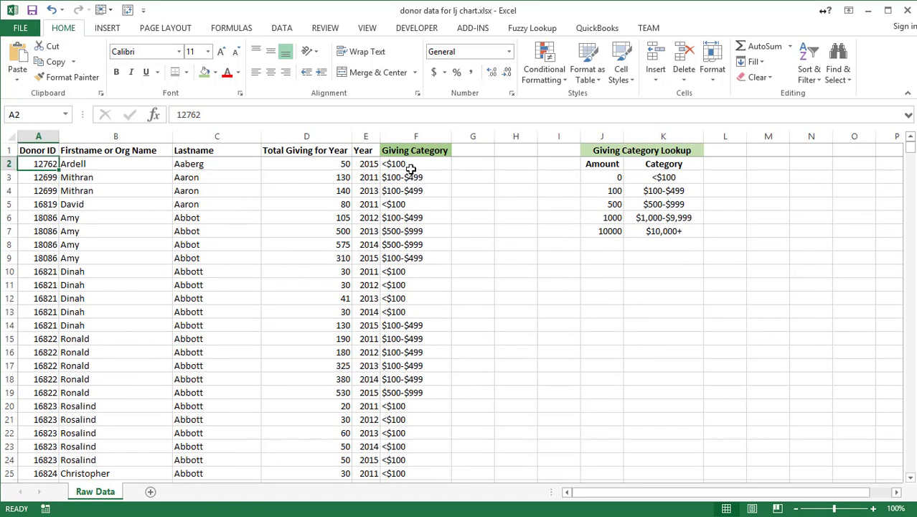
# Examine the Giving Category VLOOKUP formulas and the Giving Category Lookup table they draw on
pyautogui.click(410, 168)
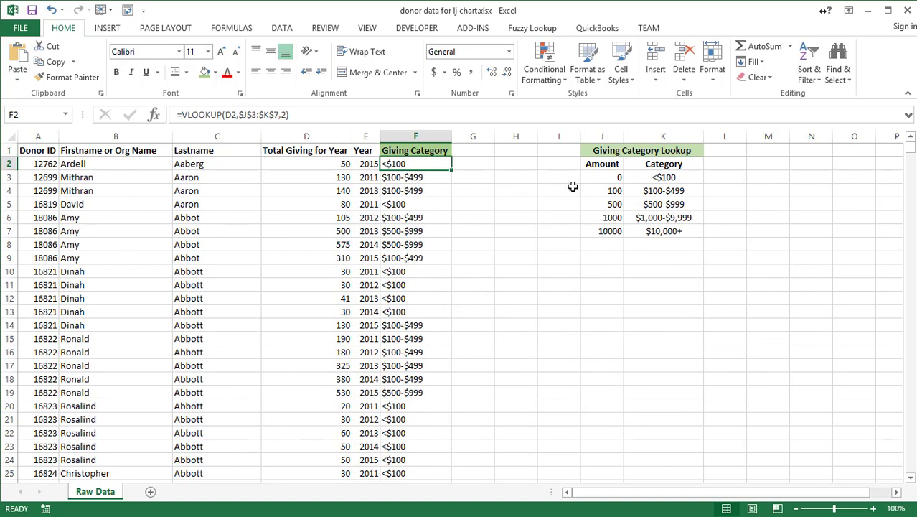
pyautogui.click(595, 178)
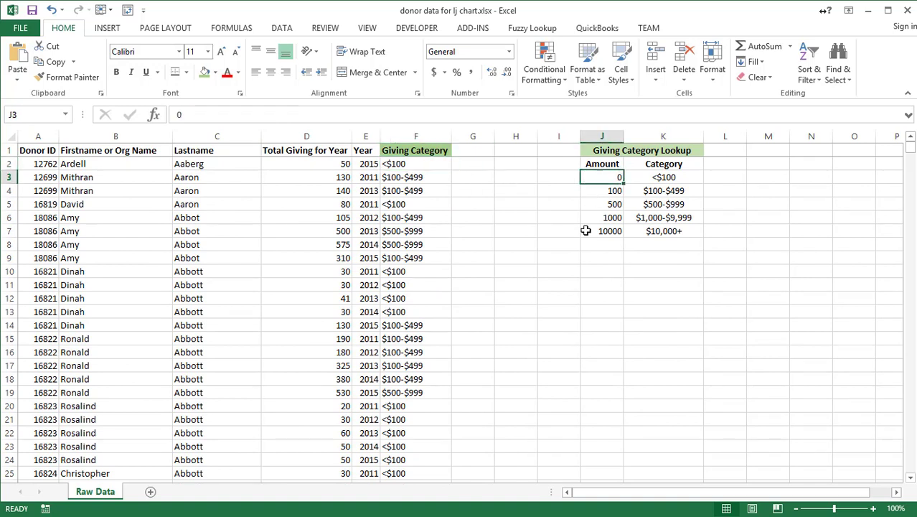
pyautogui.click(649, 202)
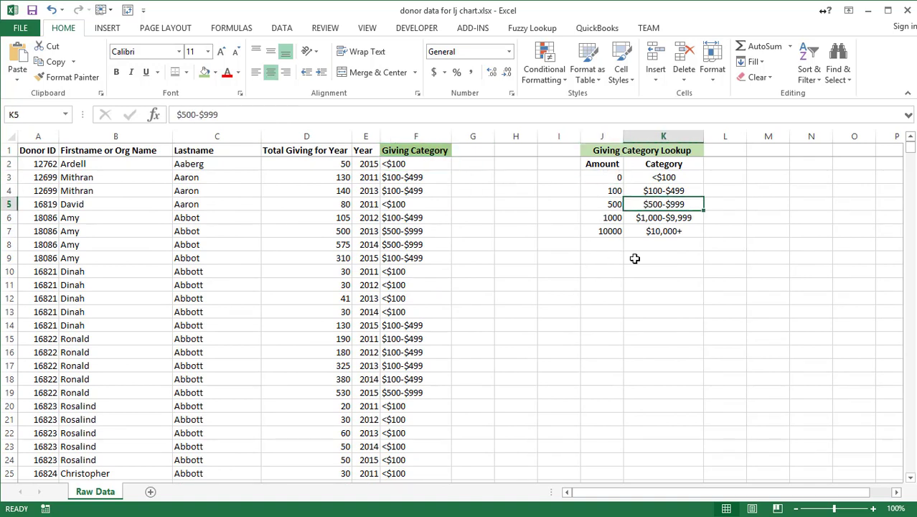
pyautogui.click(403, 191)
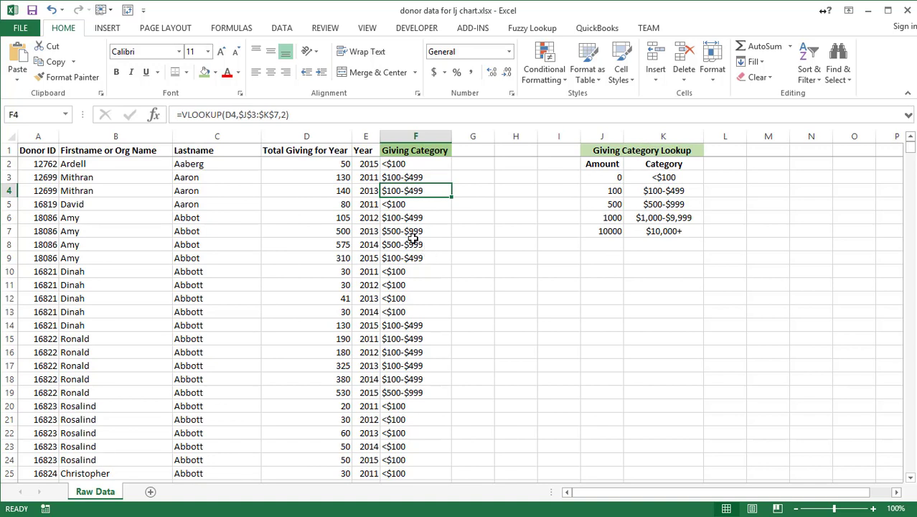
# Insert a PivotChart and PivotTable on a new worksheet from the full Year and Giving Category columns, headers included
pyautogui.click(364, 152)
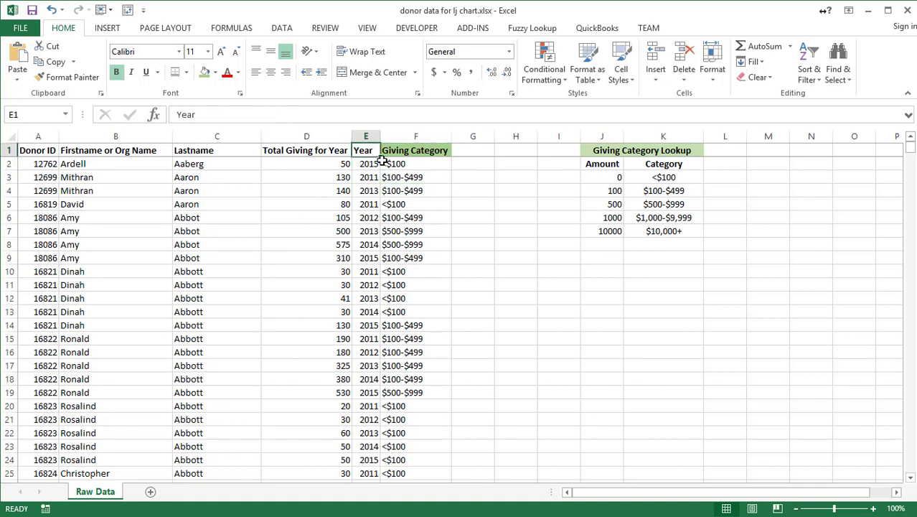
pyautogui.hotkey('ctrl', 'shift', 'Down')
pyautogui.hotkey('shift', 'Right')
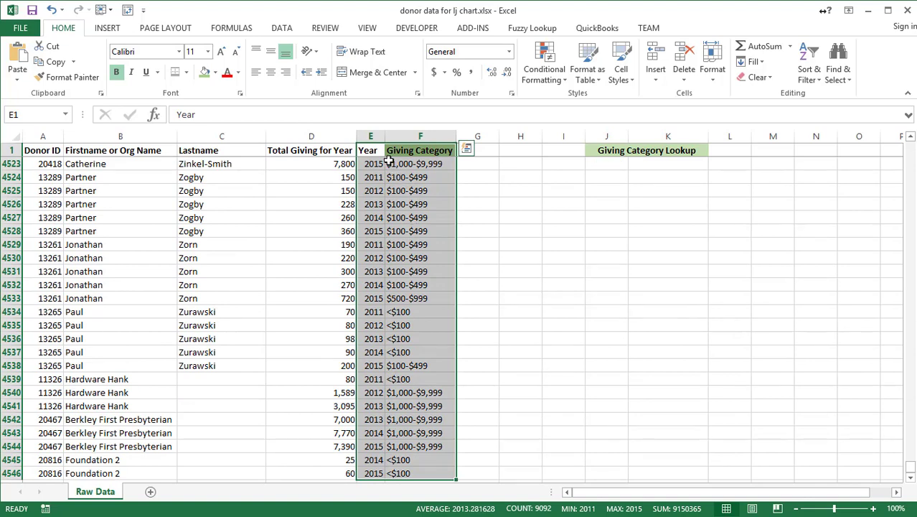
pyautogui.click(108, 28)
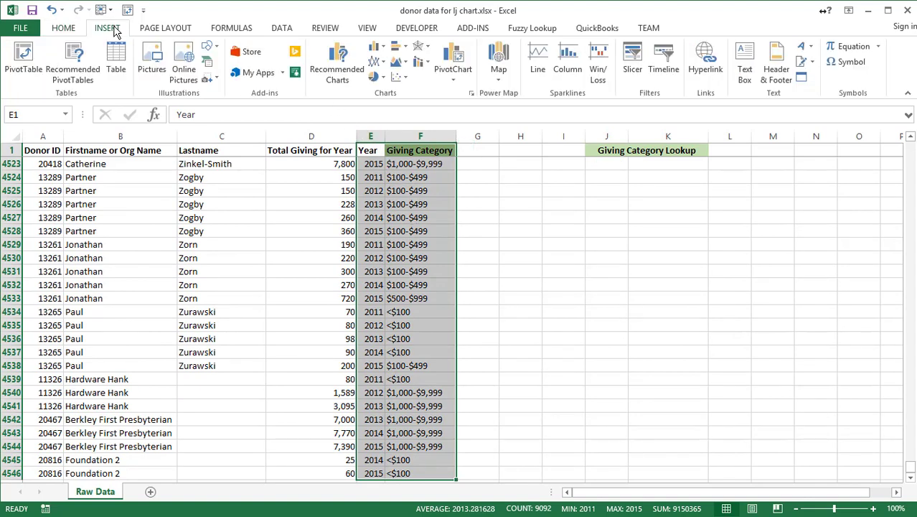
pyautogui.click(454, 84)
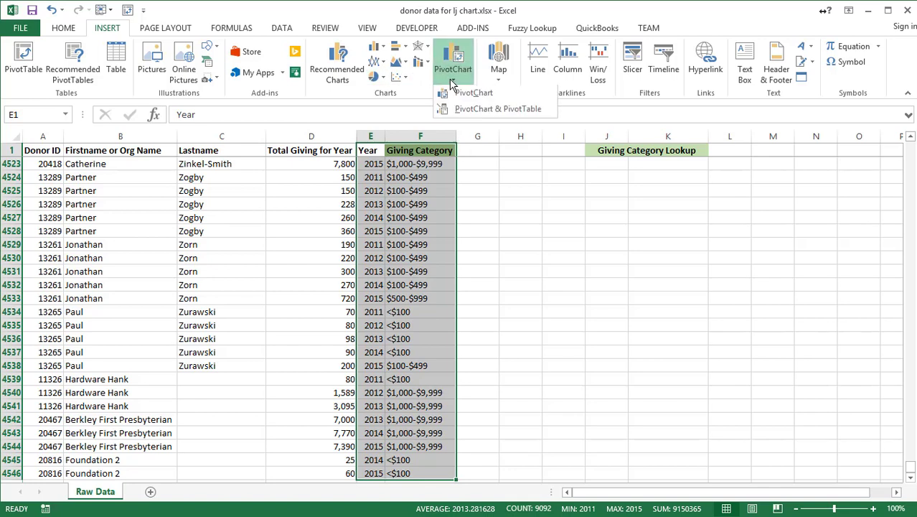
pyautogui.click(468, 112)
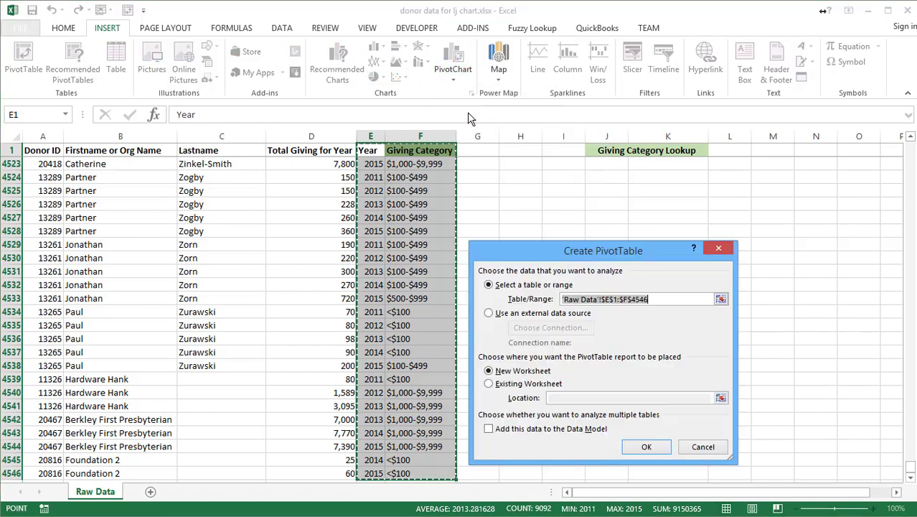
pyautogui.click(645, 447)
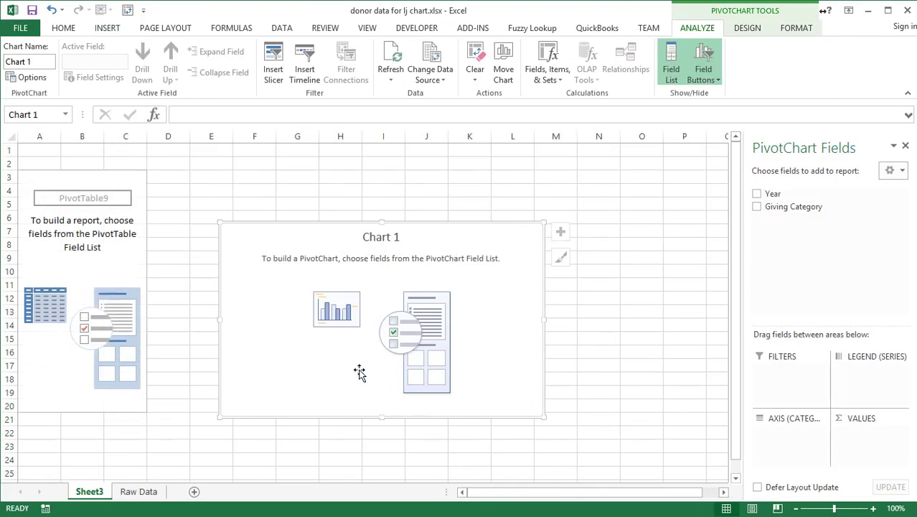
# Lay out the PivotChart with Year on the axis, Giving Category as the legend series and the count of Giving Category as values
pyautogui.moveTo(792, 195); pyautogui.dragTo(789, 447)
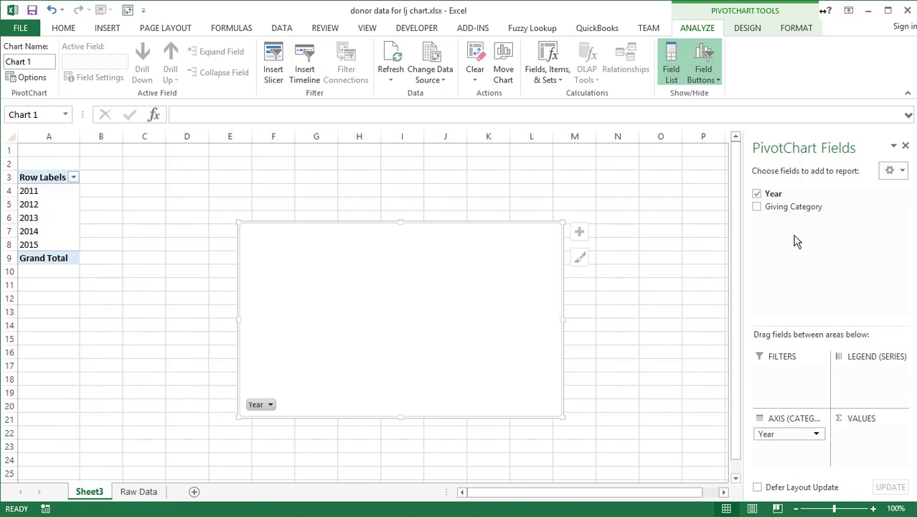
pyautogui.moveTo(784, 208); pyautogui.dragTo(870, 379)
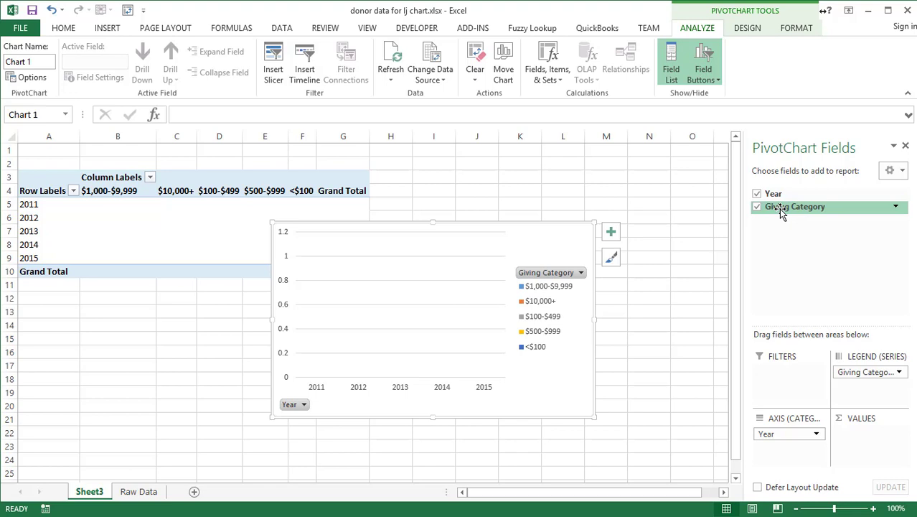
pyautogui.moveTo(782, 213); pyautogui.dragTo(871, 439)
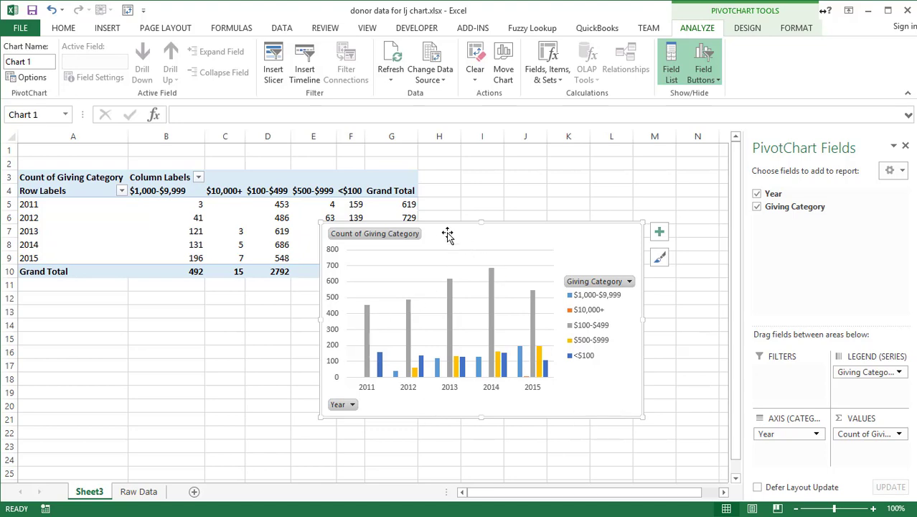
# Reposition the pivot chart near the top of the sheet and enlarge it to span about columns B to L, rows 2 to 25
pyautogui.moveTo(436, 225); pyautogui.dragTo(179, 310)
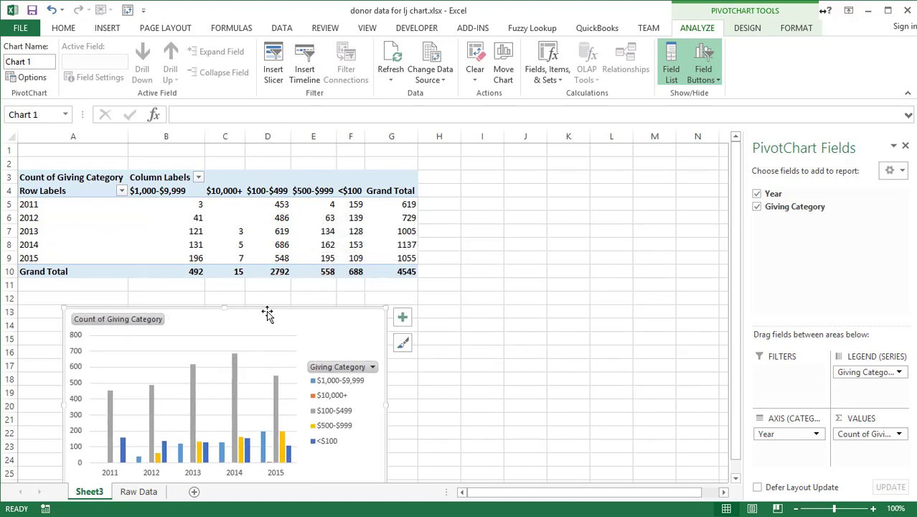
pyautogui.moveTo(268, 310); pyautogui.dragTo(291, 156)
pyautogui.moveTo(409, 351); pyautogui.dragTo(615, 470)
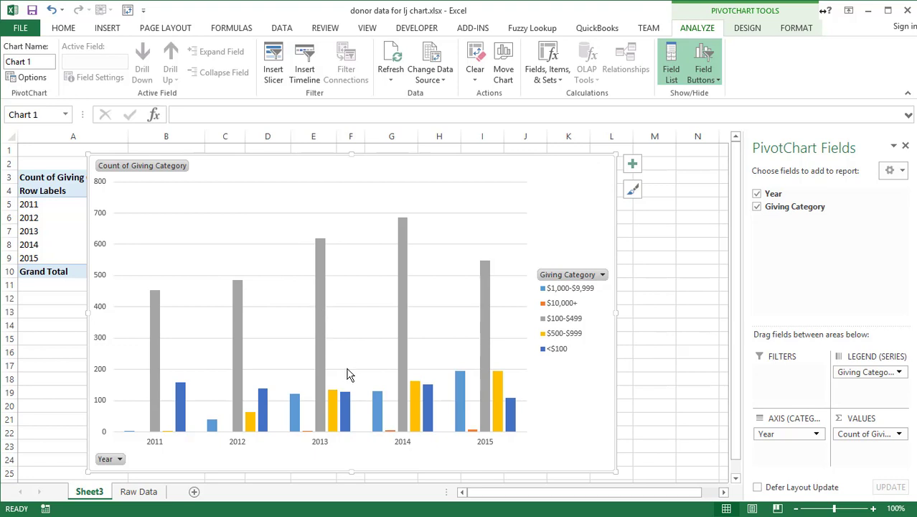
# Change the pivot chart type to Stacked Column
pyautogui.rightClick(312, 173)
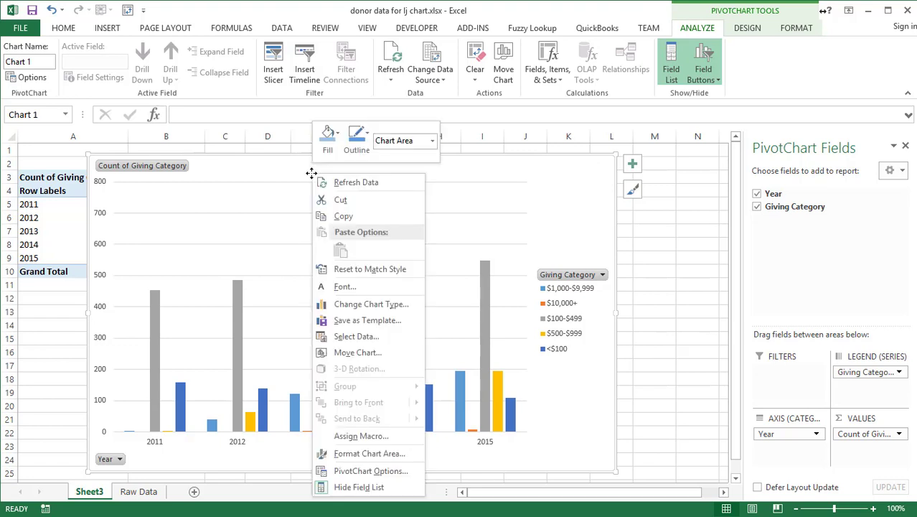
pyautogui.press('Escape')
pyautogui.rightClick(552, 177)
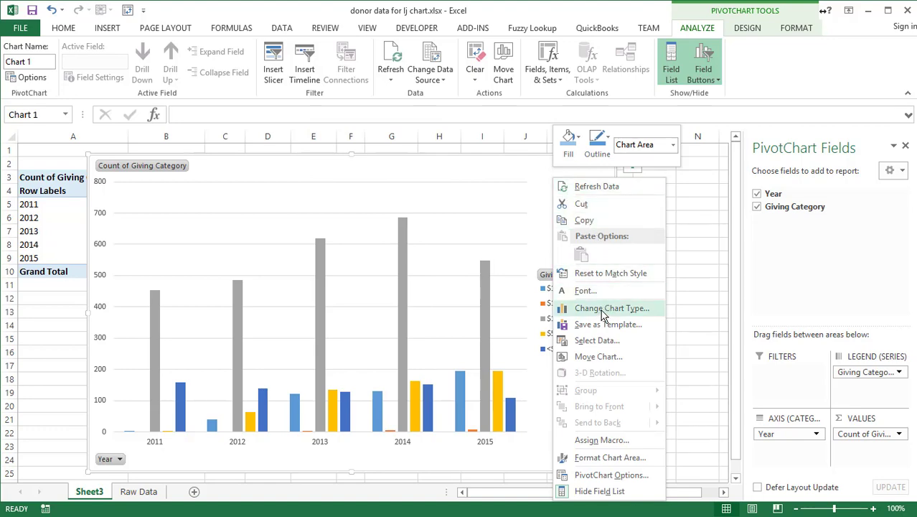
pyautogui.click(602, 310)
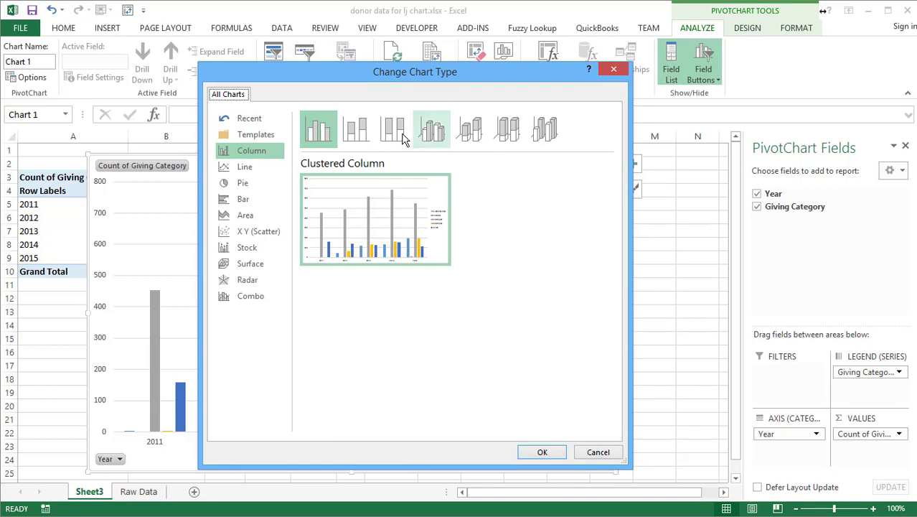
pyautogui.click(366, 138)
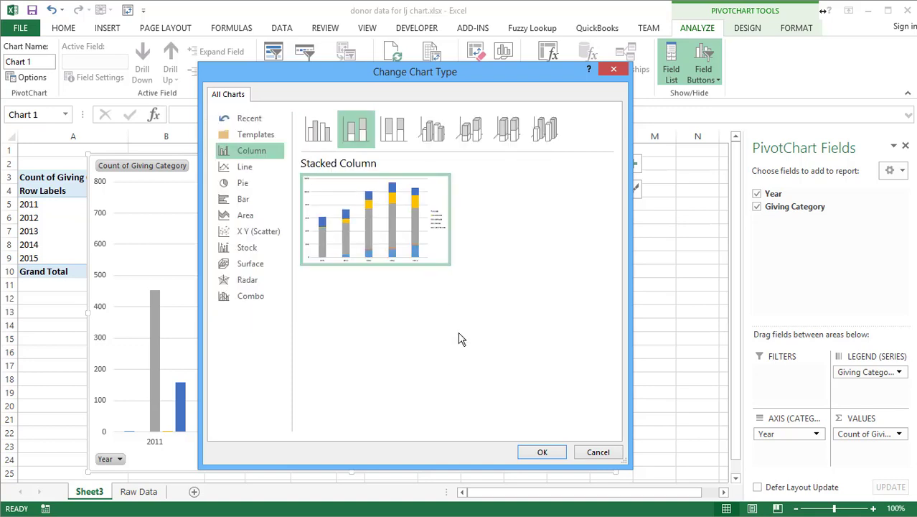
pyautogui.click(537, 452)
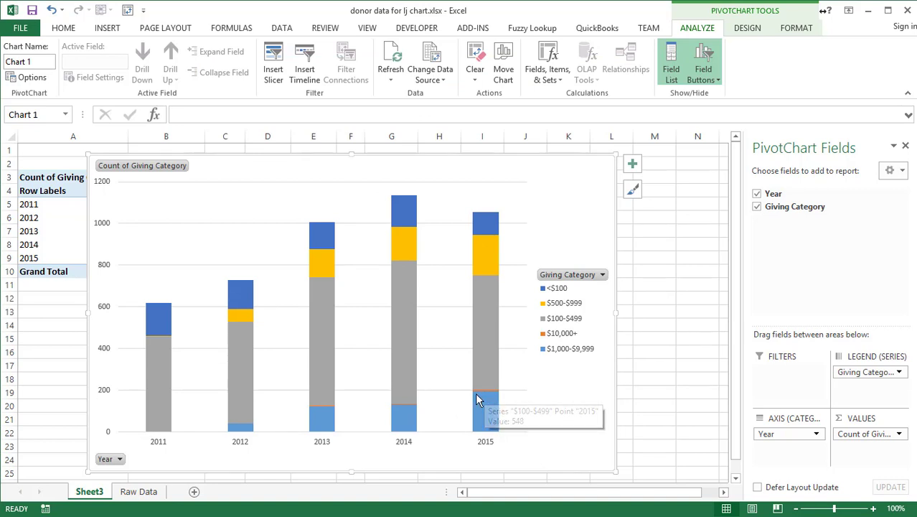
pyautogui.moveTo(485, 396)
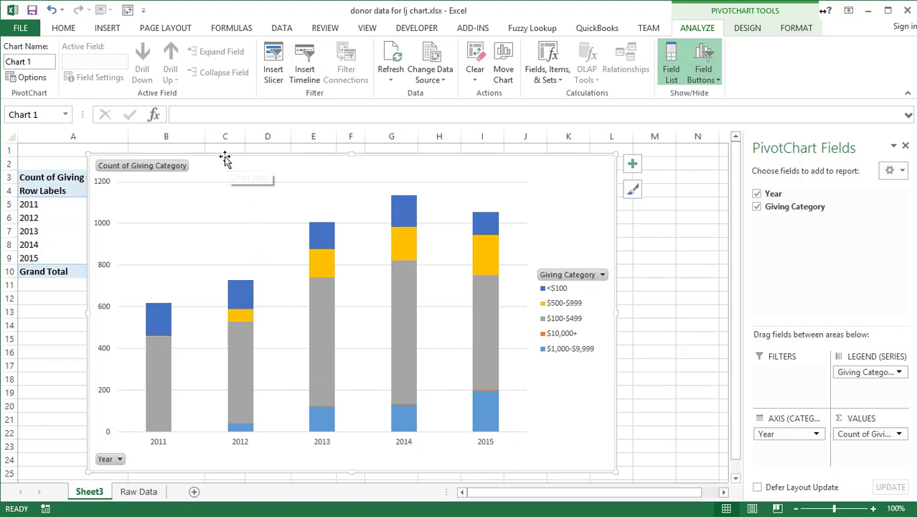
# Move the chart below the pivot table and check the order of the giving category column headings
pyautogui.moveTo(223, 157); pyautogui.dragTo(340, 306)
pyautogui.click(166, 192)
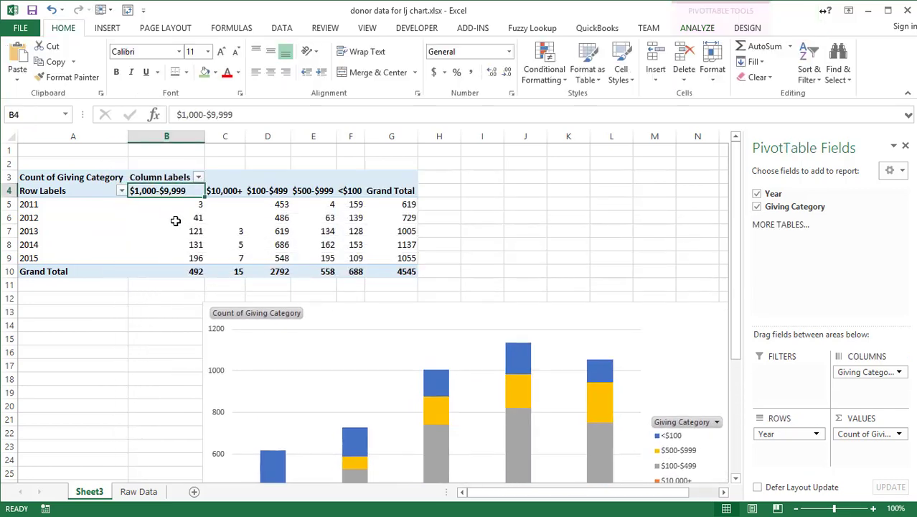
pyautogui.press('Right')
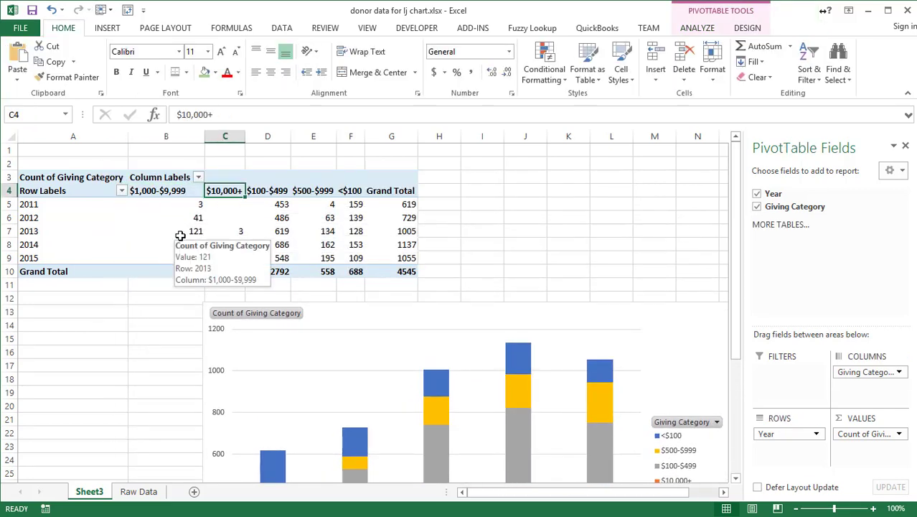
pyautogui.press('Right')
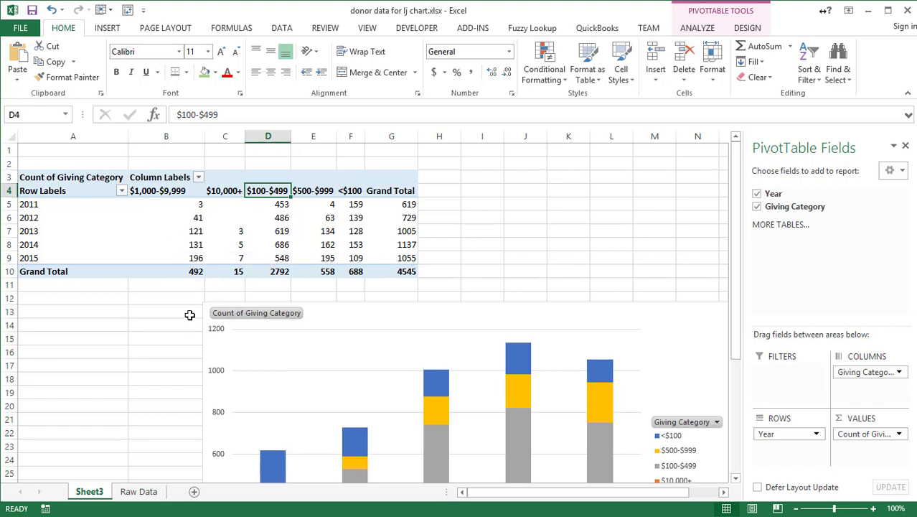
# Open the sort options for the Giving Category column labels and apply Manual ordering
pyautogui.click(199, 178)
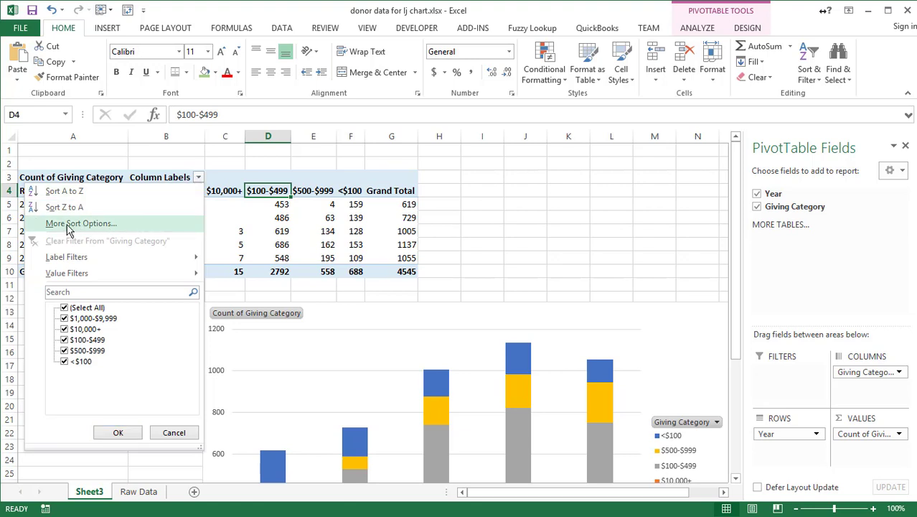
pyautogui.click(199, 178)
pyautogui.click(199, 178)
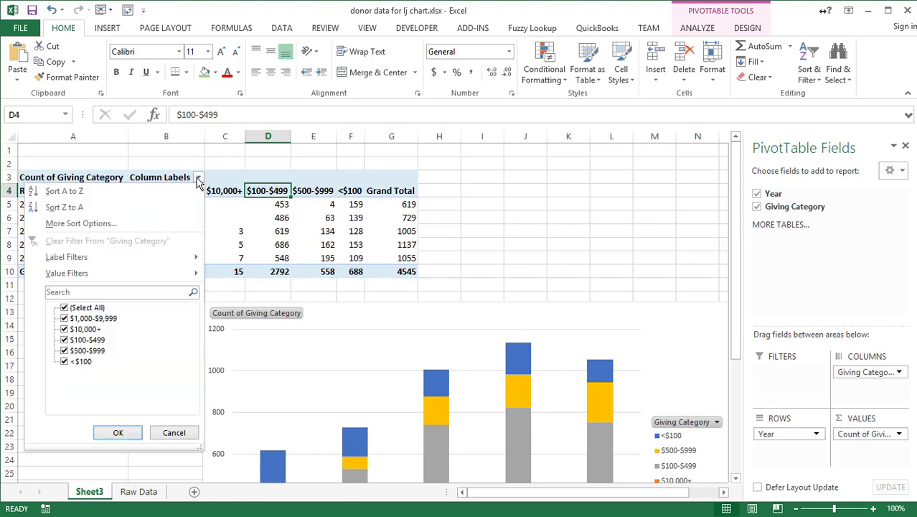
pyautogui.click(81, 223)
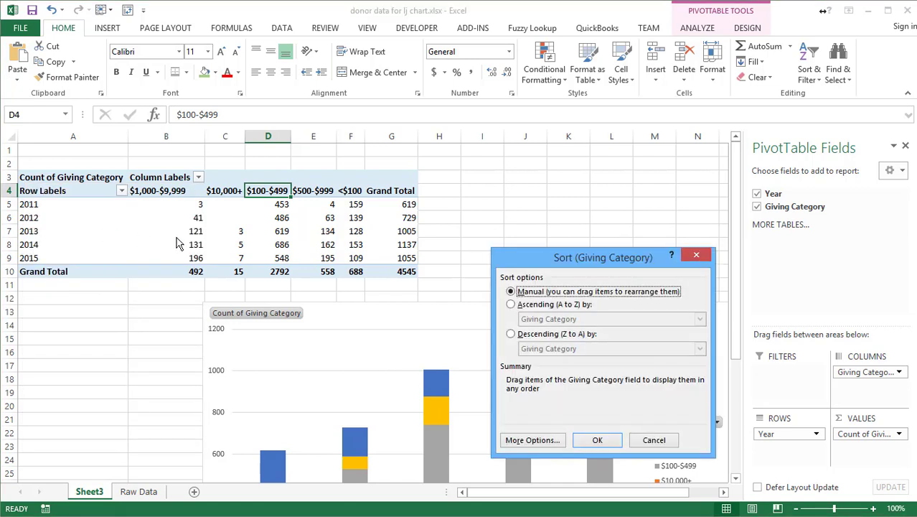
pyautogui.click(595, 440)
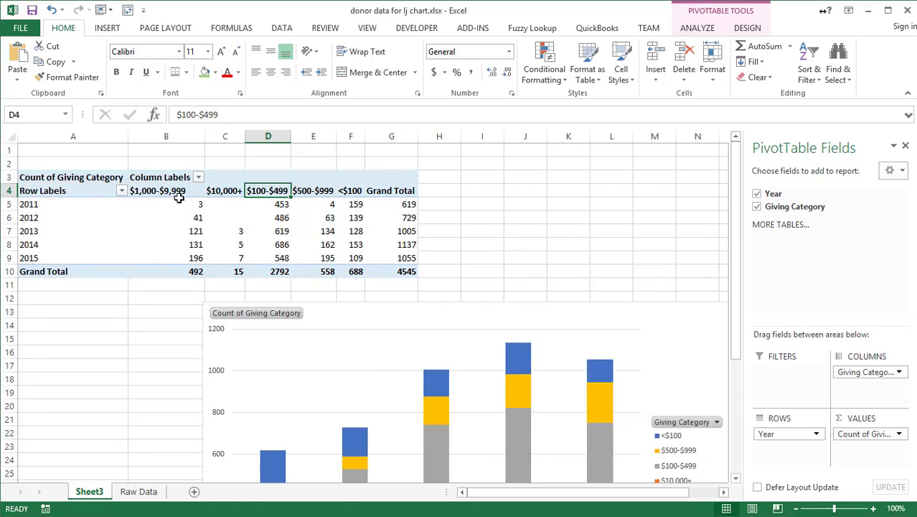
# Rearrange the pivot table's giving category columns in the order <$100, $100-$499, $500-$999, $1,000-$9,999, $10,000+
pyautogui.moveTo(177, 190); pyautogui.dragTo(357, 234)
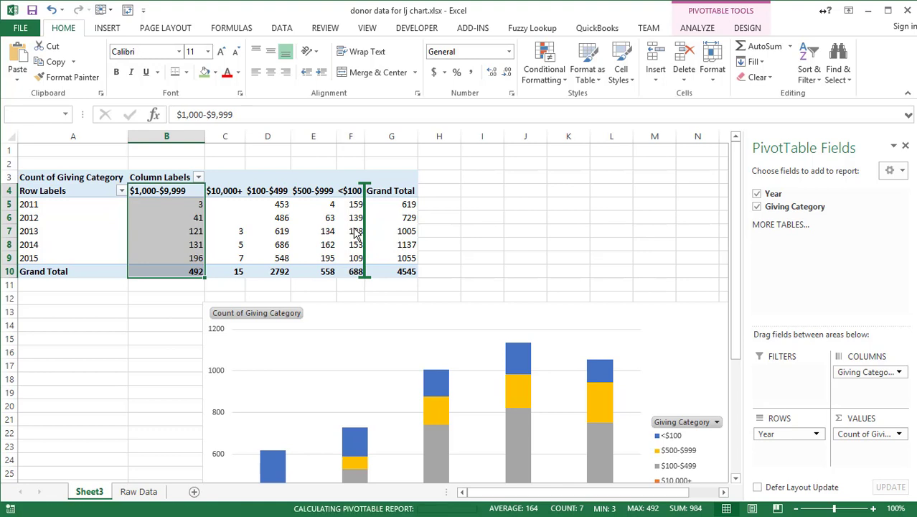
pyautogui.click(316, 208)
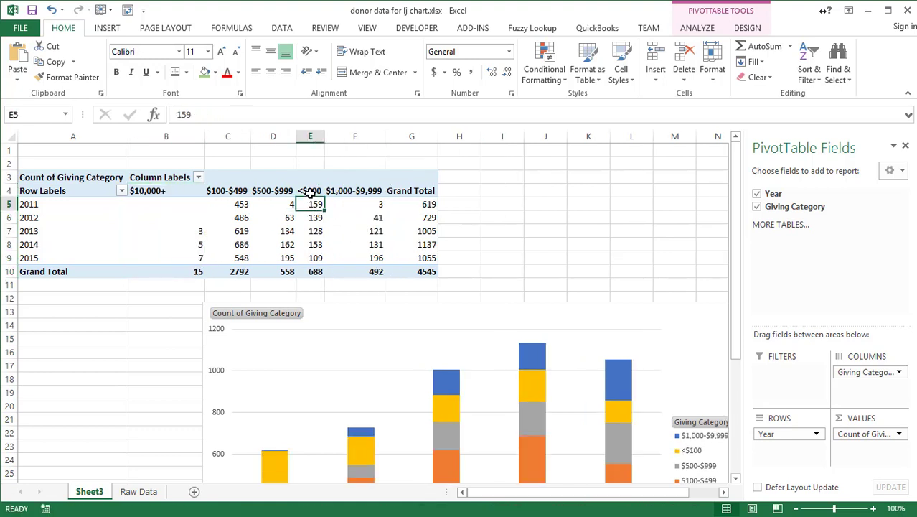
pyautogui.moveTo(308, 191); pyautogui.dragTo(151, 248)
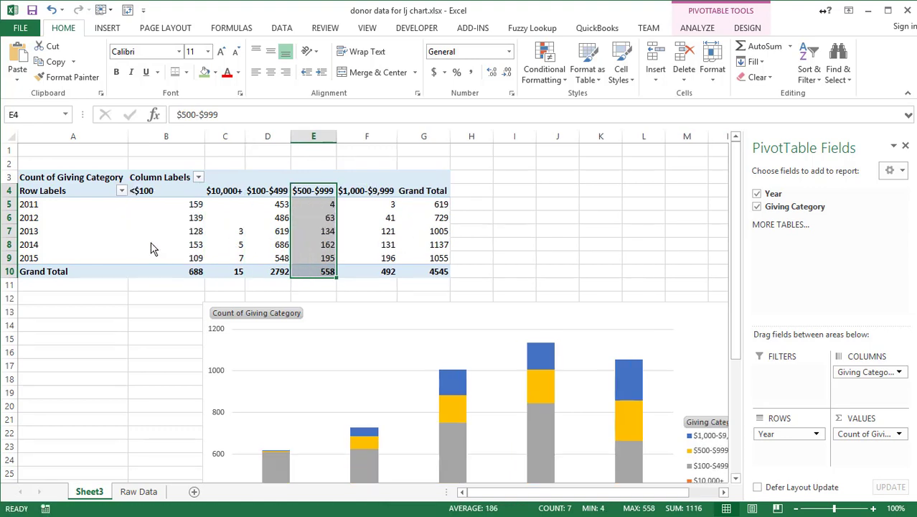
pyautogui.moveTo(226, 191); pyautogui.dragTo(360, 237)
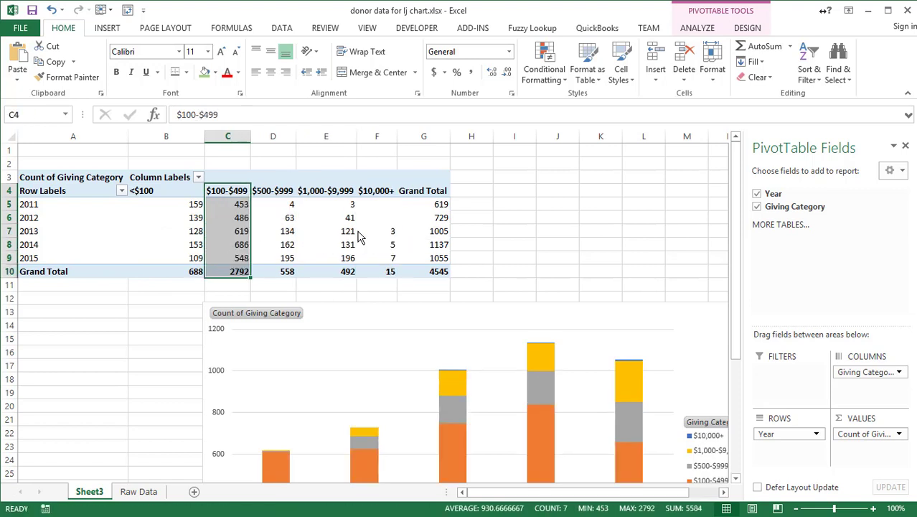
pyautogui.click(192, 204)
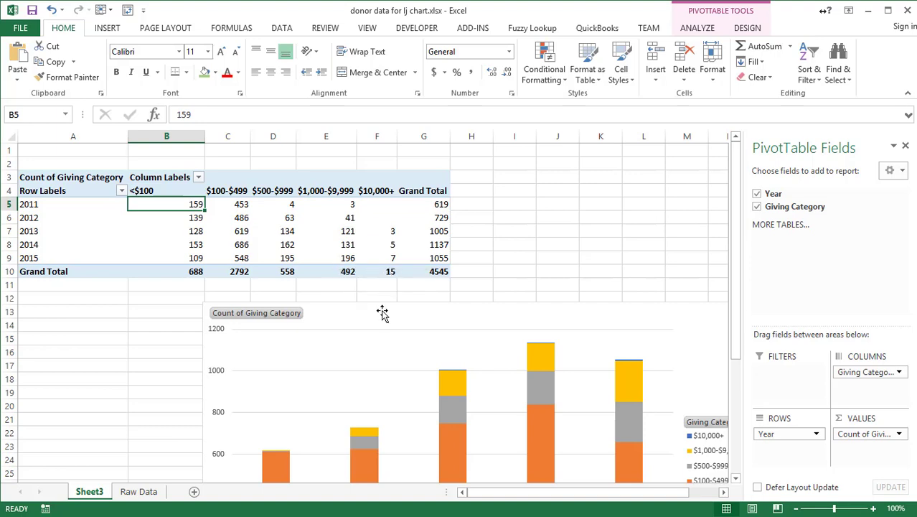
# Move the pivot chart over the pivot table, starting at row 1, and resize it to span about columns A to H, down to row 26
pyautogui.moveTo(373, 312); pyautogui.dragTo(369, 311)
pyautogui.moveTo(336, 289); pyautogui.dragTo(194, 160)
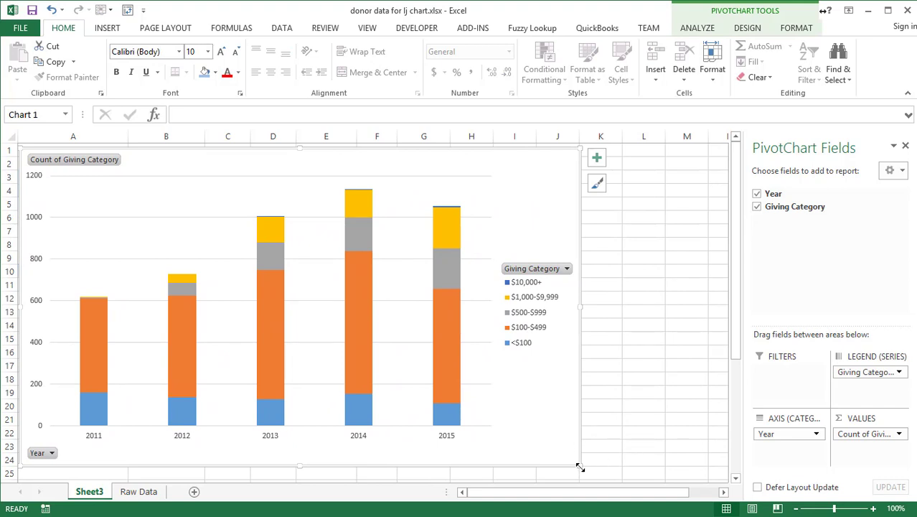
pyautogui.moveTo(580, 467); pyautogui.dragTo(604, 459)
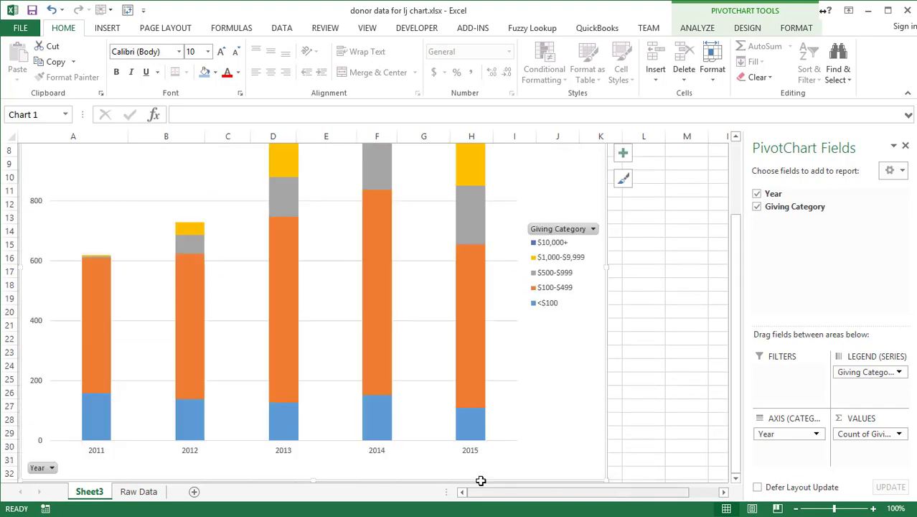
pyautogui.scroll(-2, 574, 416)
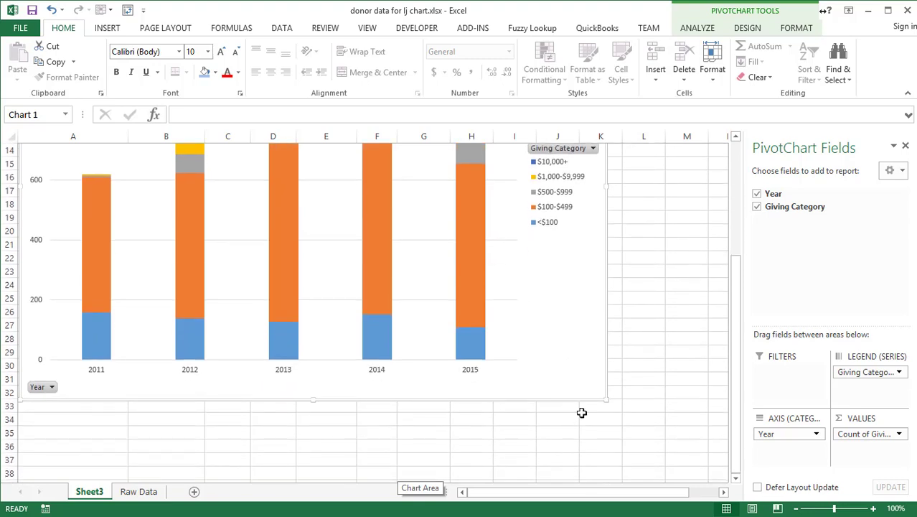
pyautogui.moveTo(606, 398); pyautogui.dragTo(498, 321)
pyautogui.scroll(3, 565, 375)
pyautogui.scroll(2, 565, 375)
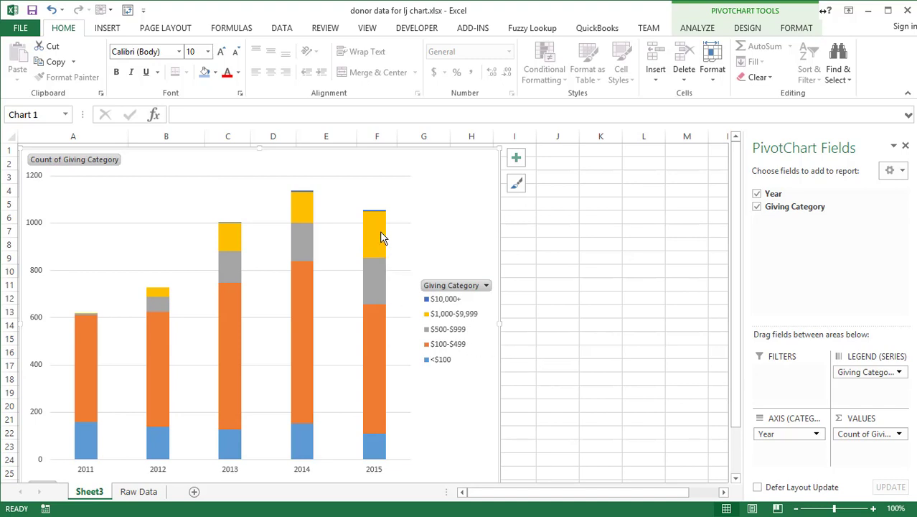
# Fill the $10,000+ series with standard red
pyautogui.click(374, 211)
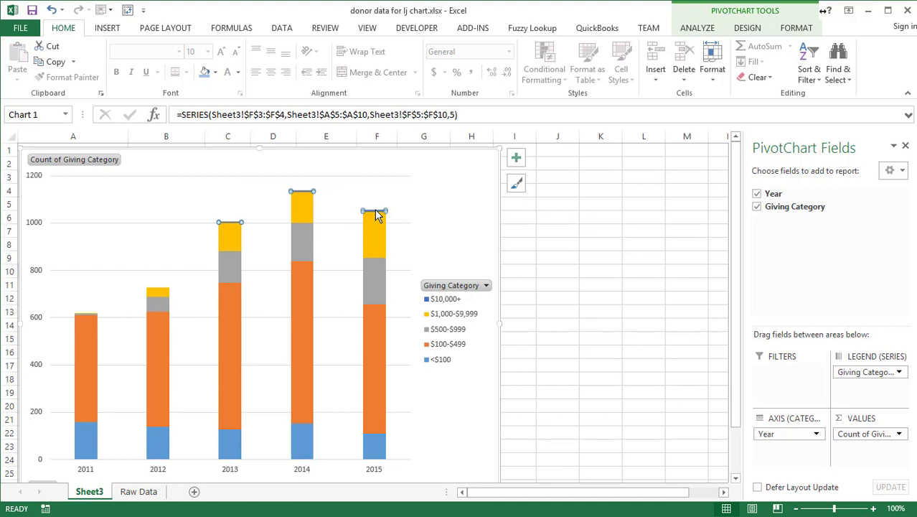
pyautogui.rightClick(377, 217)
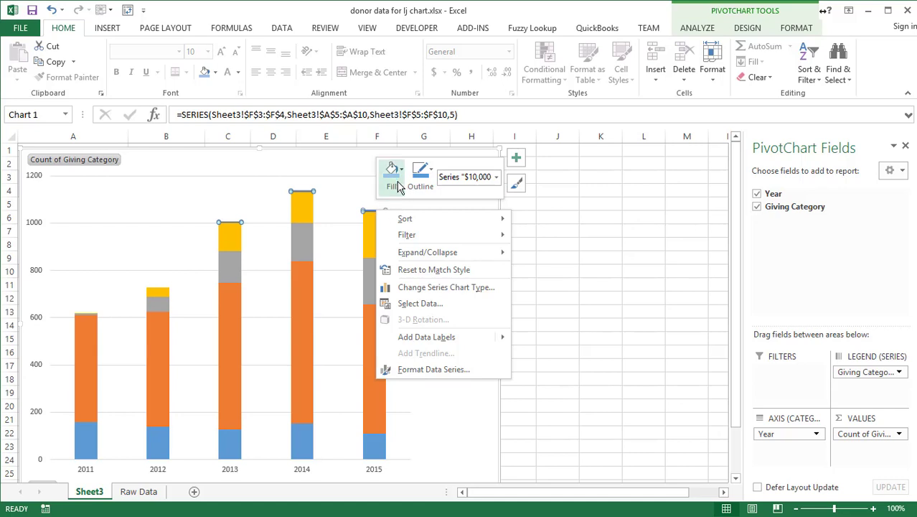
pyautogui.click(393, 190)
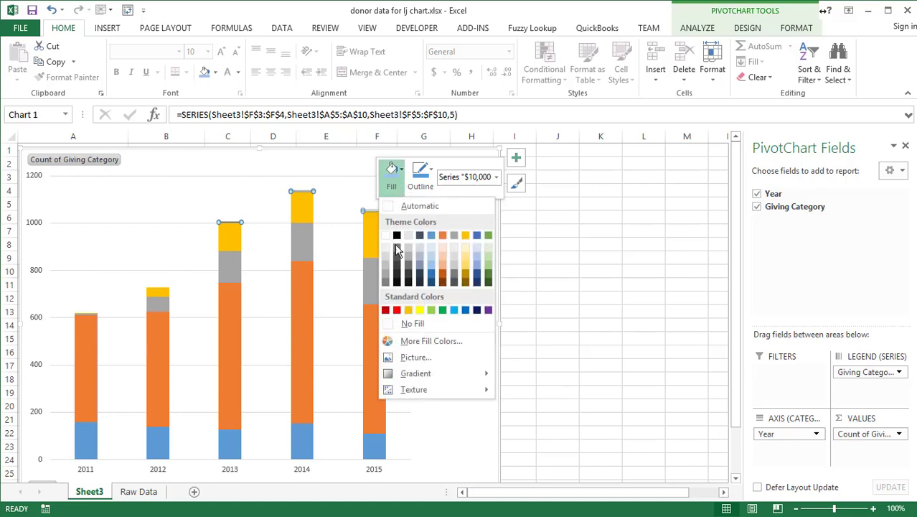
pyautogui.click(397, 310)
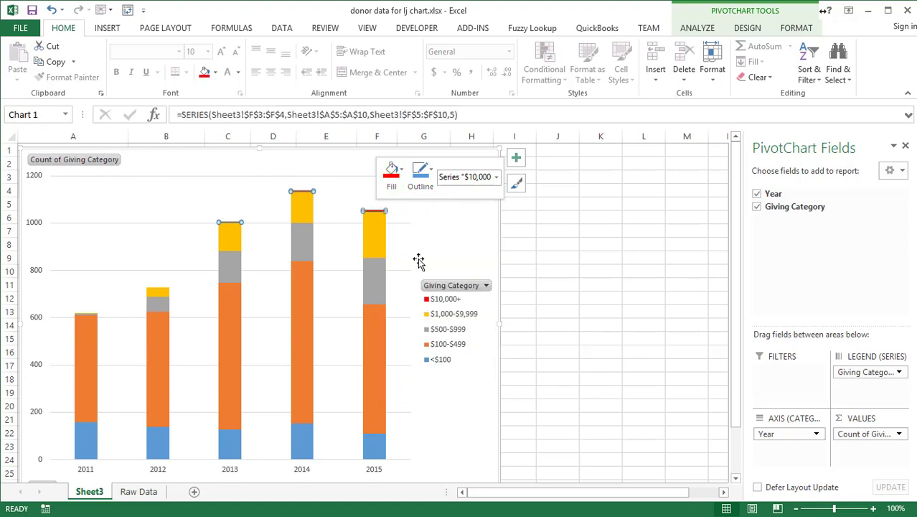
pyautogui.click(429, 228)
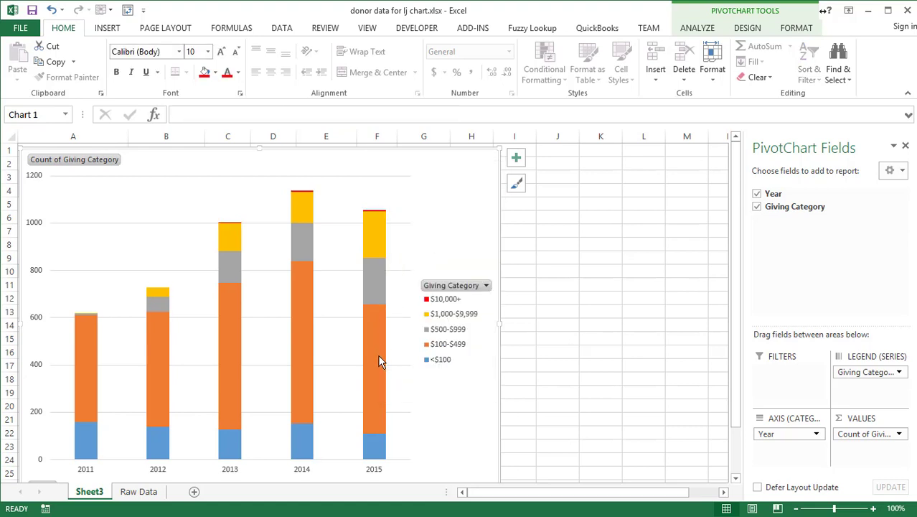
# Fill the $100-$499 series with a darker shade of the theme orange
pyautogui.moveTo(380, 361)
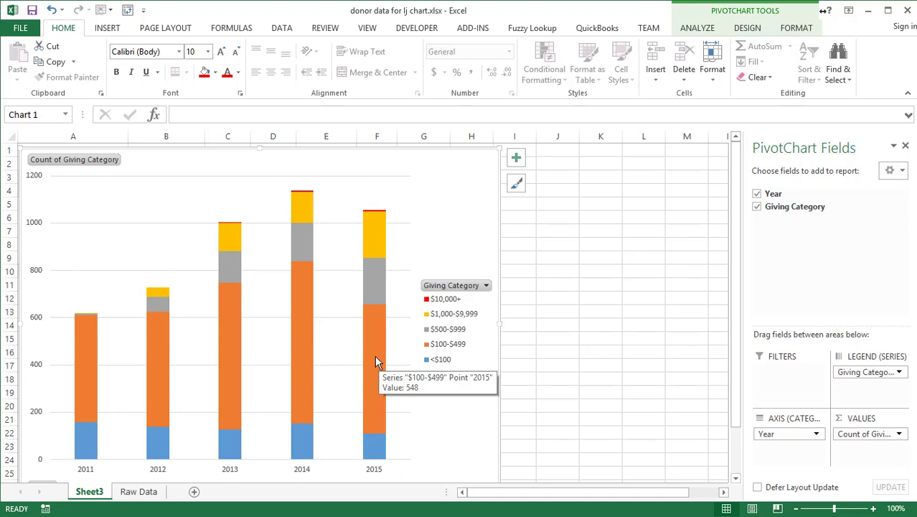
pyautogui.rightClick(376, 359)
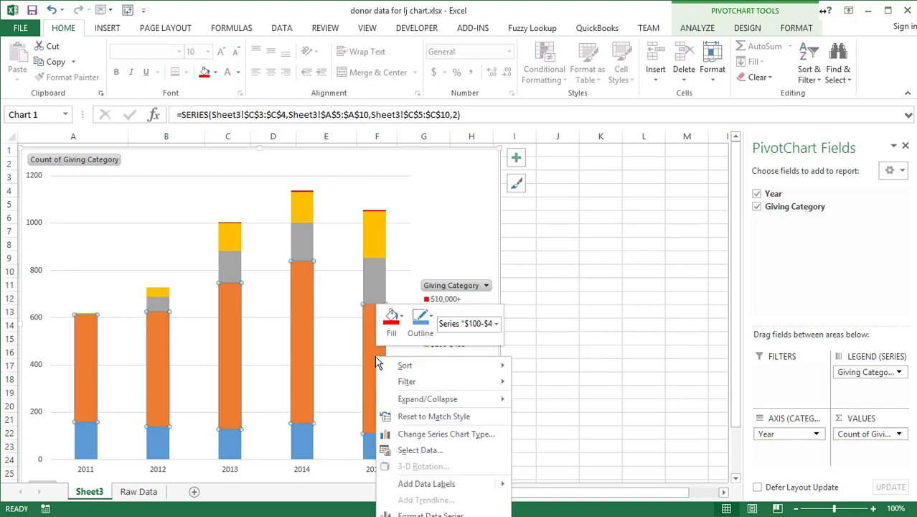
pyautogui.click(391, 320)
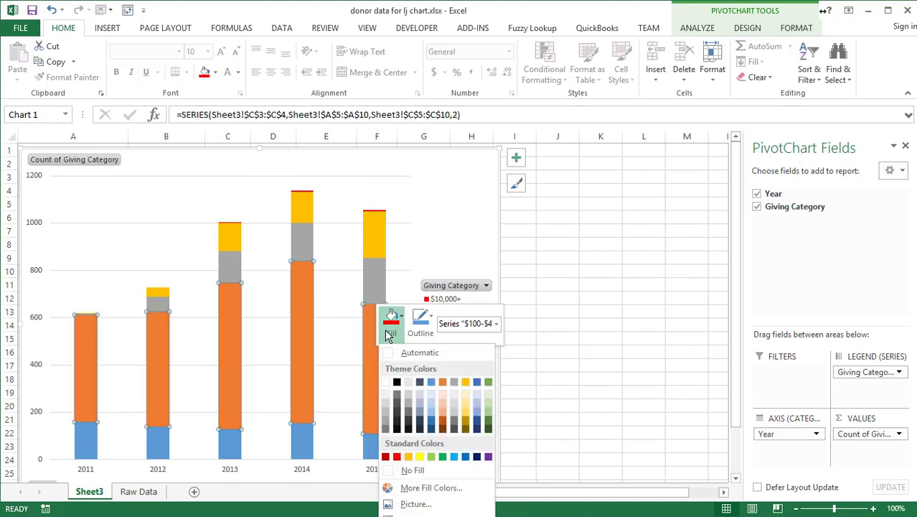
pyautogui.click(445, 424)
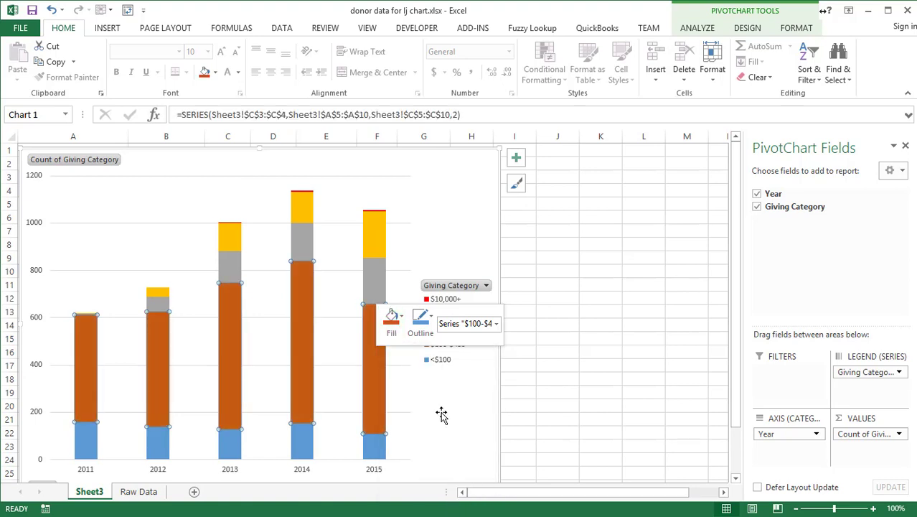
pyautogui.click(423, 193)
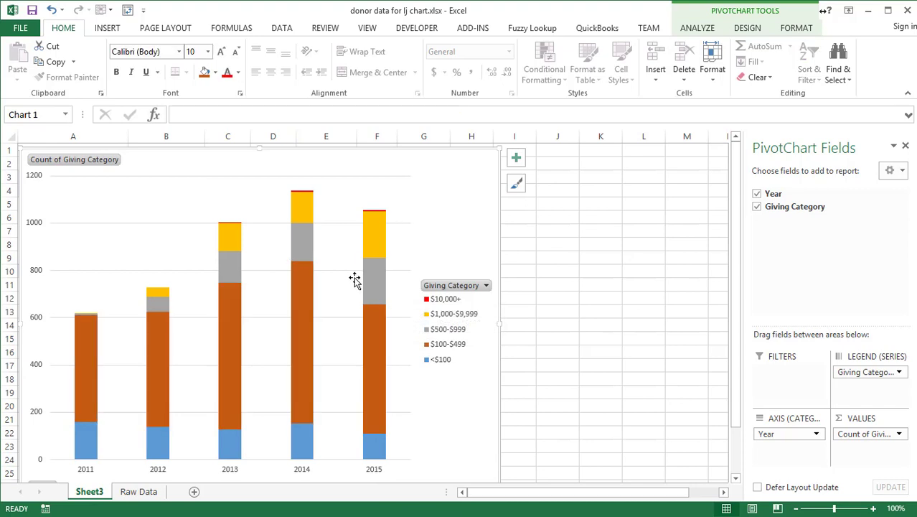
# Add data labels to the <$100 and $100-$499 series in the chart
pyautogui.click(373, 449)
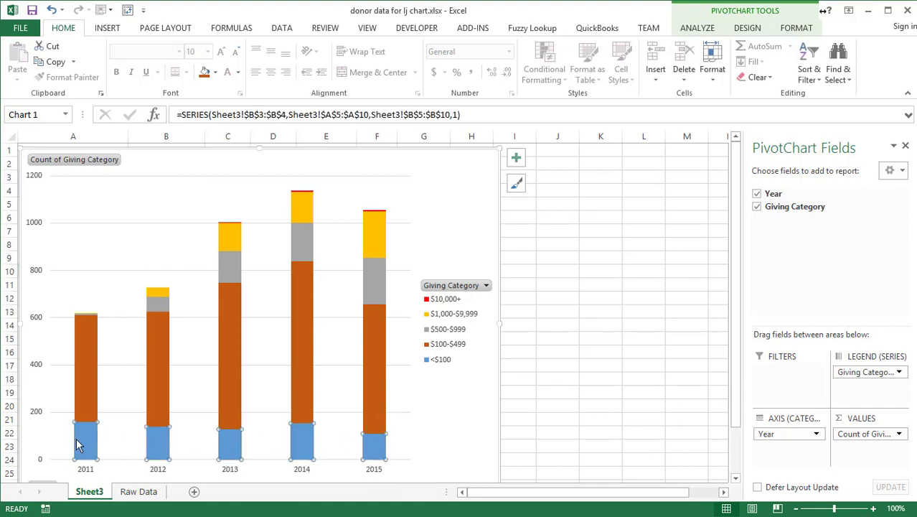
pyautogui.rightClick(366, 443)
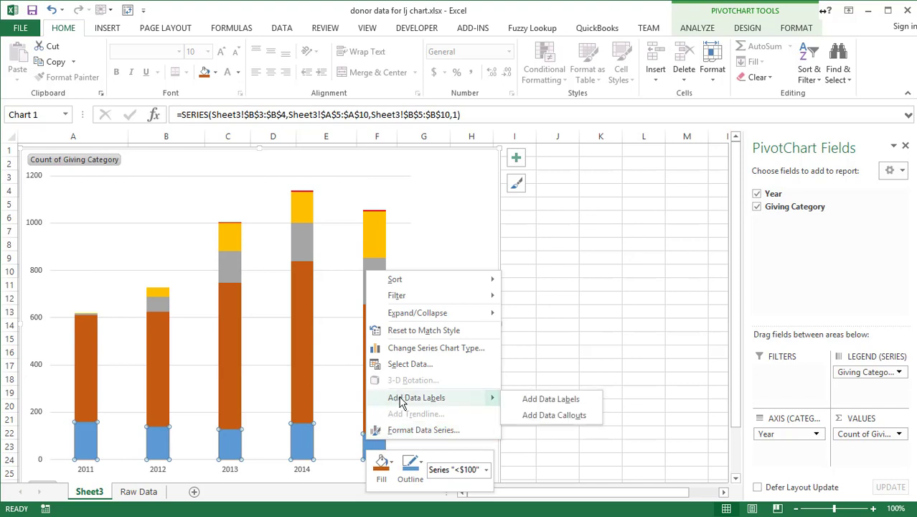
pyautogui.click(399, 397)
pyautogui.click(373, 391)
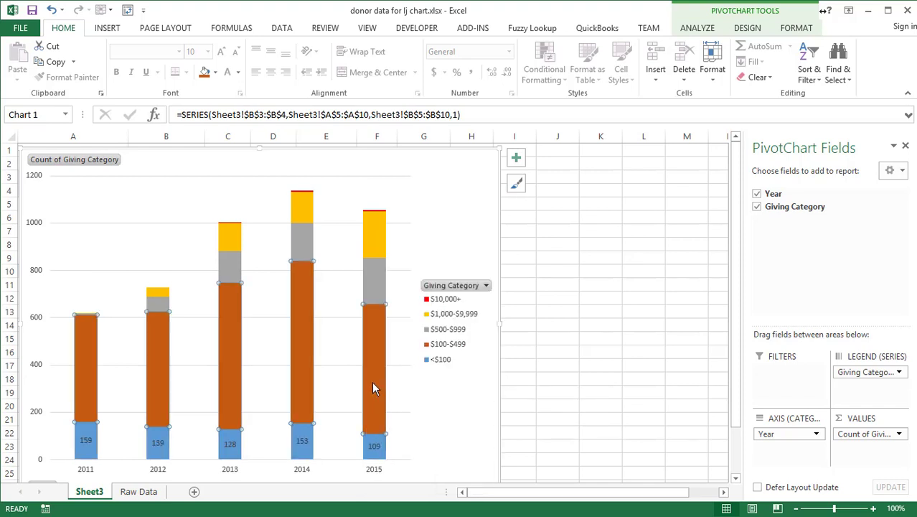
pyautogui.rightClick(373, 388)
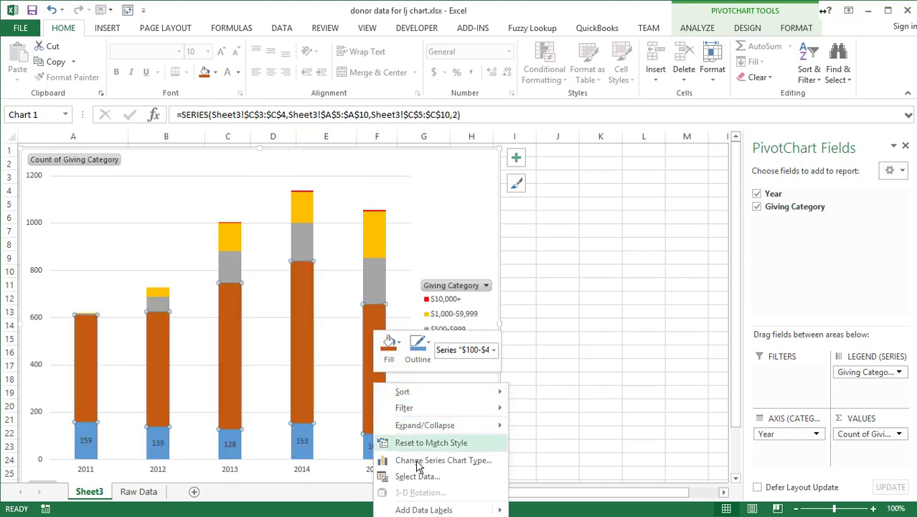
pyautogui.click(423, 509)
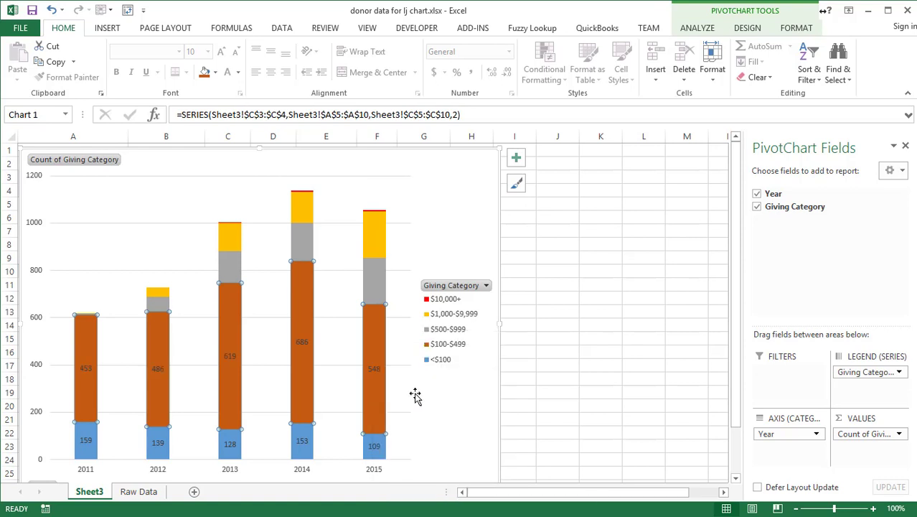
# Add data labels to the $500-$999 and $1,000-$9,999 series in the chart
pyautogui.click(379, 287)
pyautogui.rightClick(379, 287)
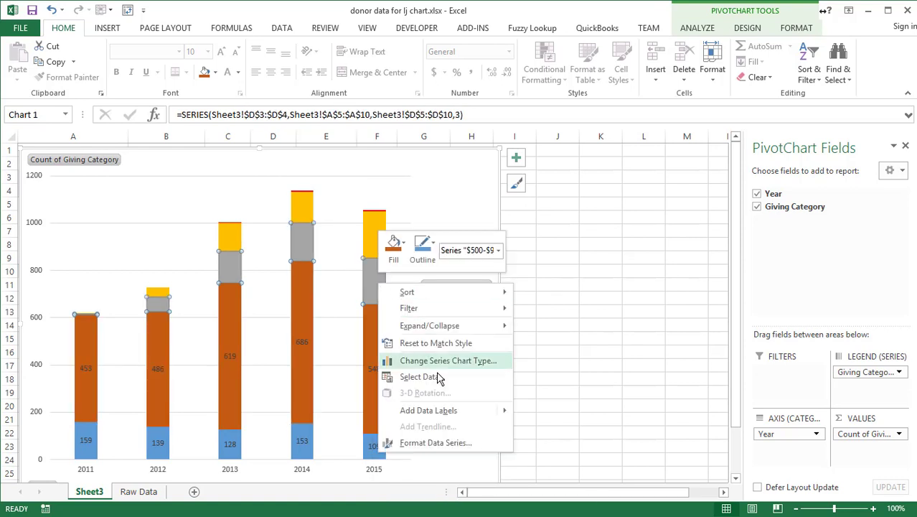
pyautogui.click(429, 407)
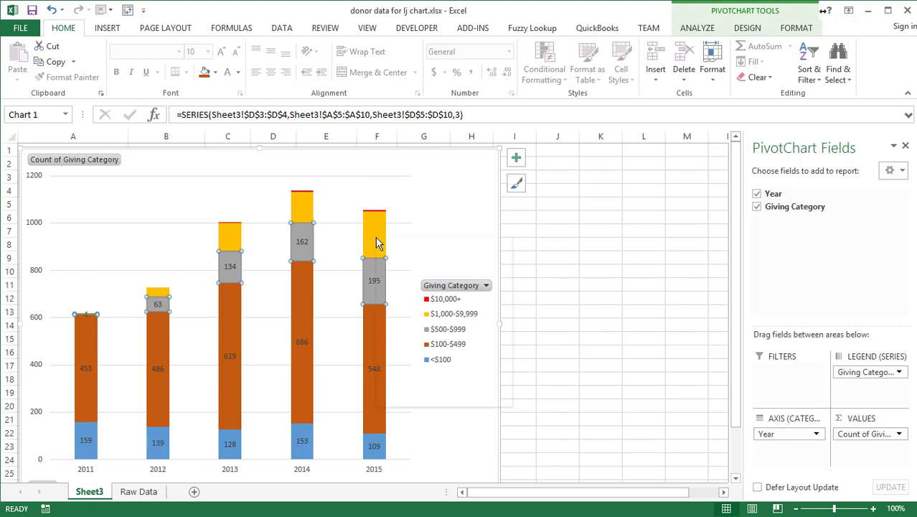
pyautogui.rightClick(375, 236)
pyautogui.click(405, 362)
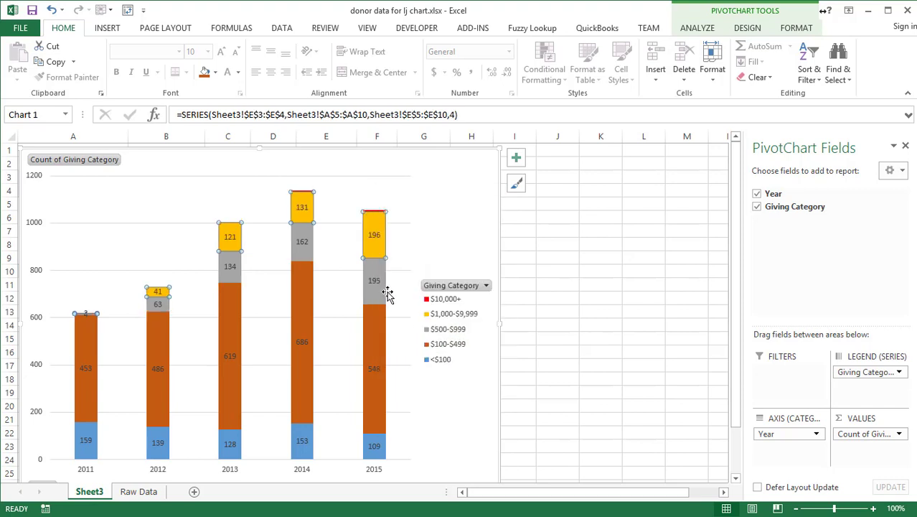
# Add data labels to the thin $10,000+ series and deselect it
pyautogui.click(372, 213)
pyautogui.rightClick(372, 213)
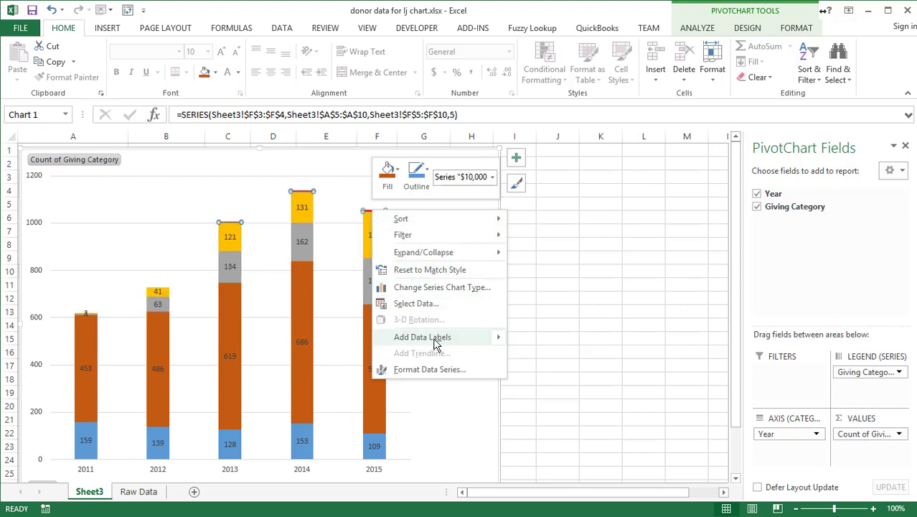
pyautogui.click(434, 339)
pyautogui.click(420, 396)
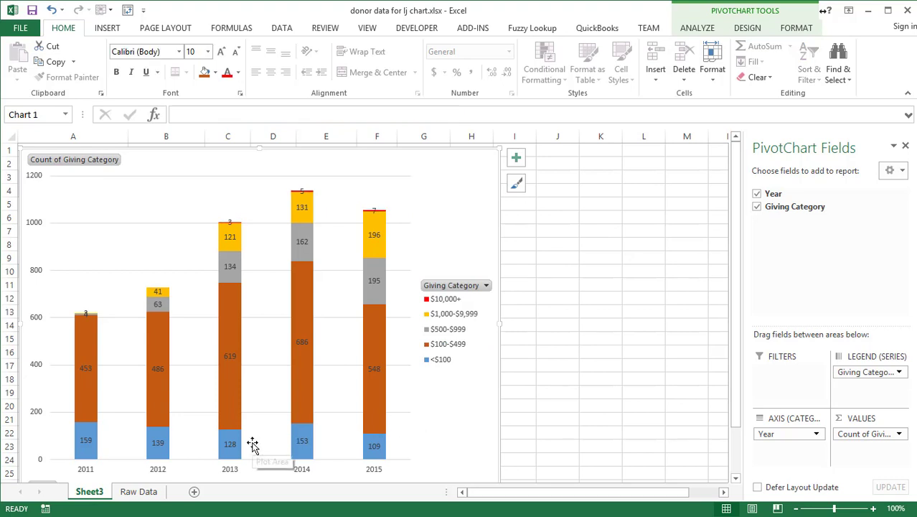
pyautogui.click(371, 450)
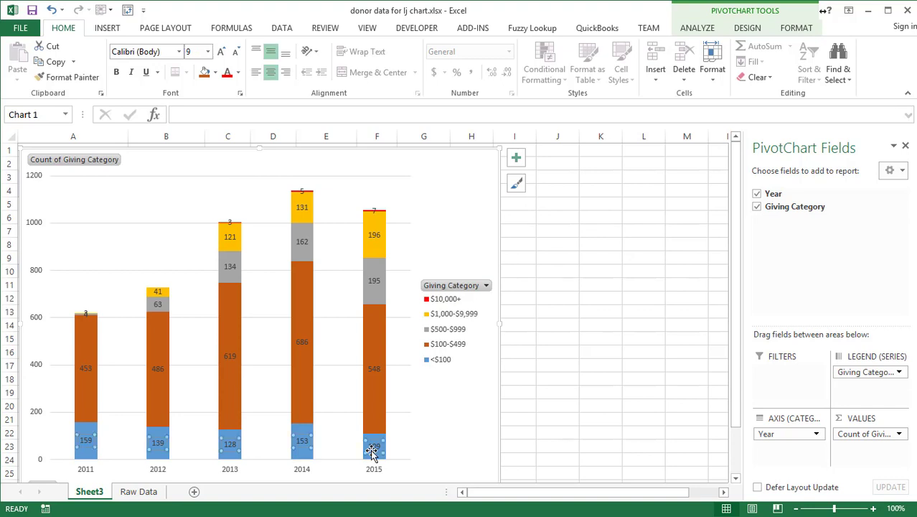
pyautogui.rightClick(372, 451)
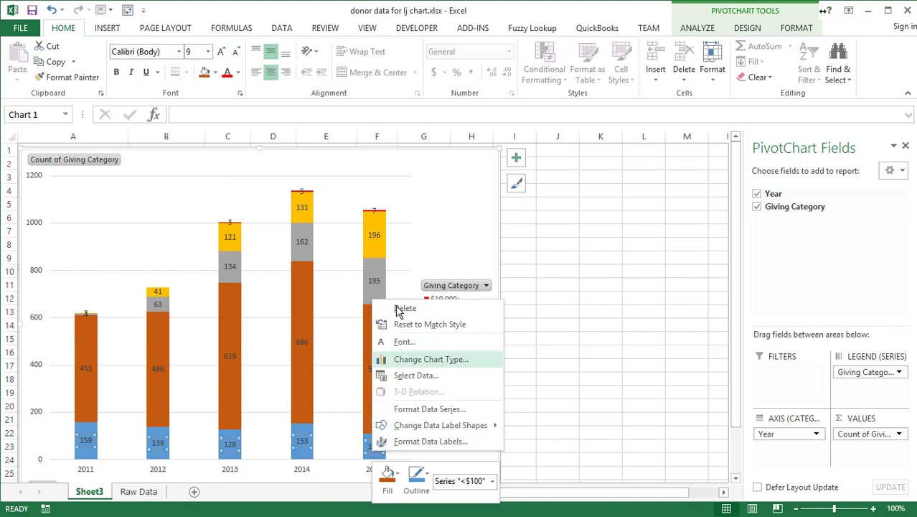
pyautogui.press('Escape')
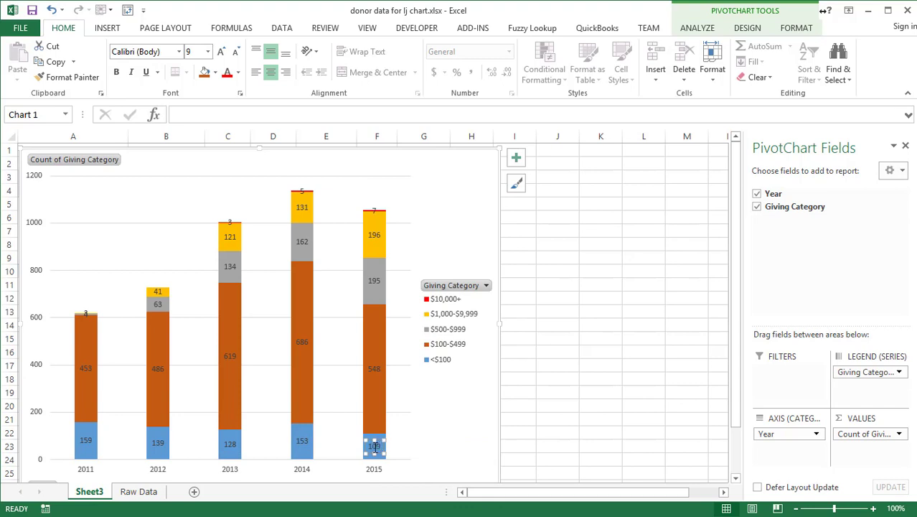
pyautogui.click(302, 441)
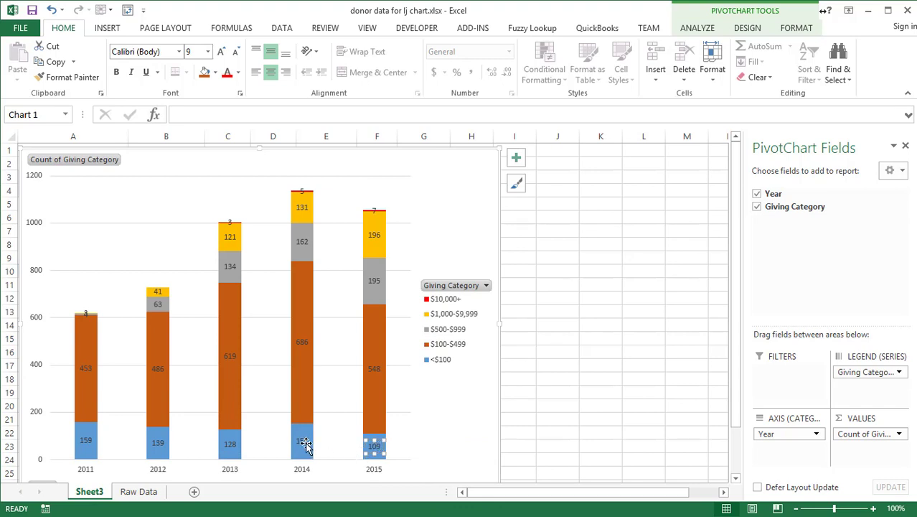
pyautogui.click(423, 439)
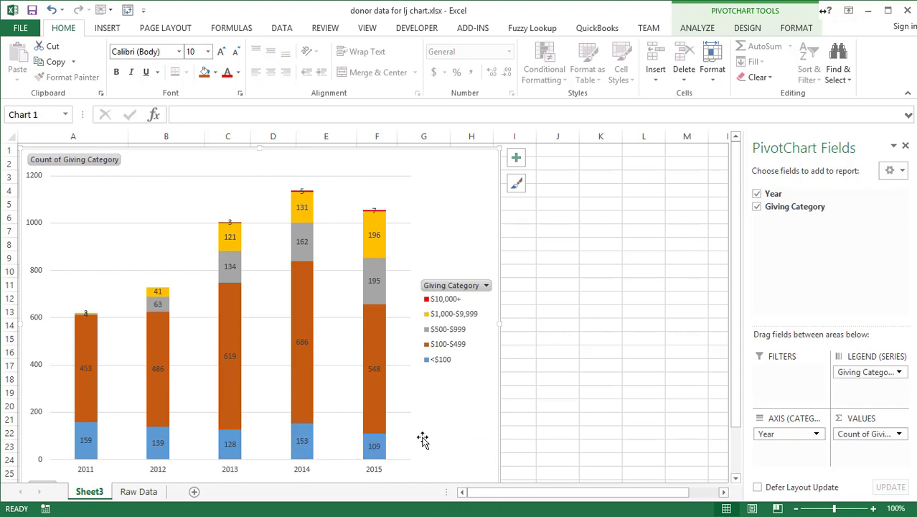
# Format the data labels of the <$100 series as bold, size 12
pyautogui.click(373, 445)
pyautogui.rightClick(373, 445)
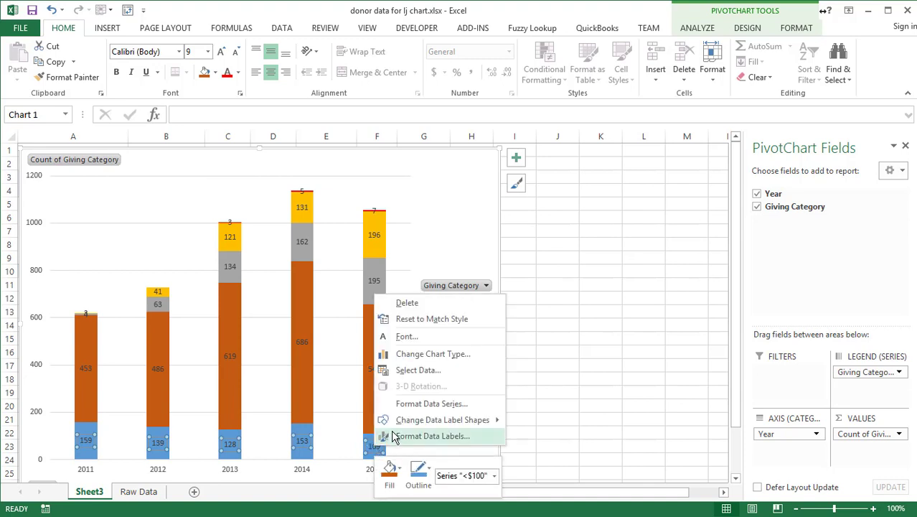
pyautogui.click(407, 336)
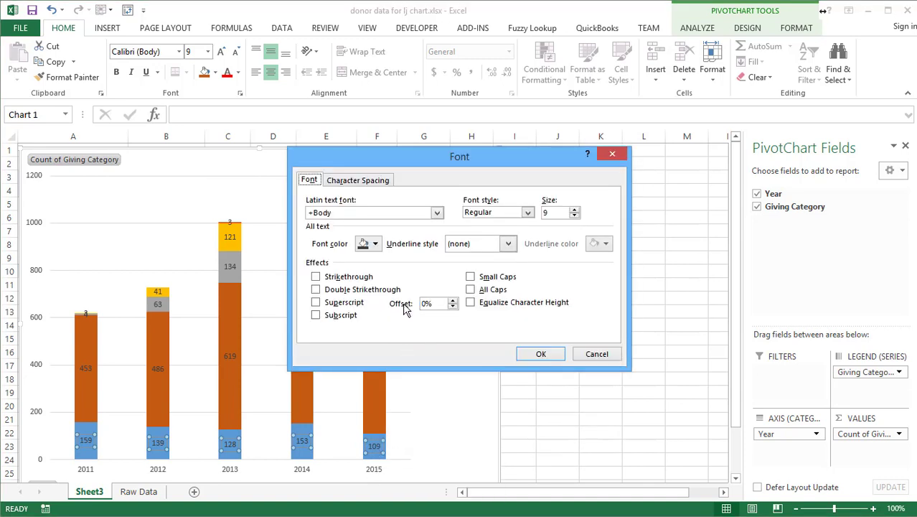
pyautogui.click(501, 213)
pyautogui.click(488, 249)
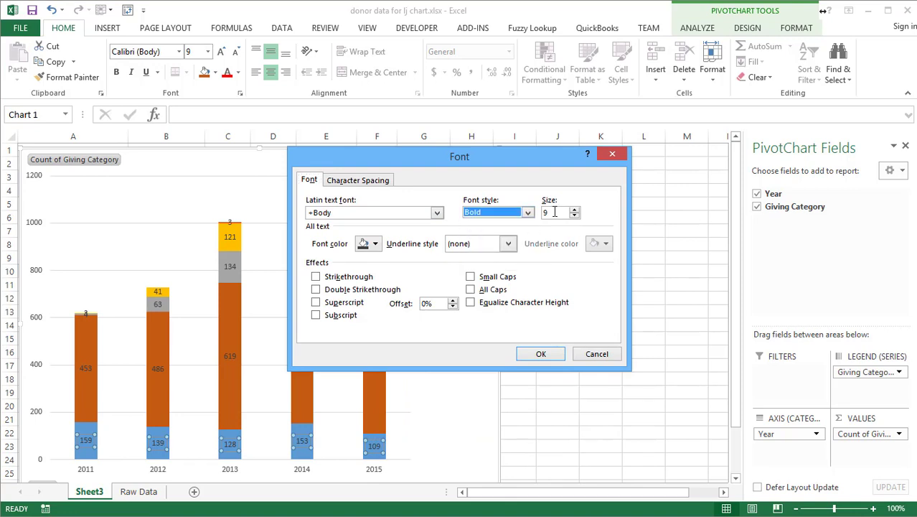
pyautogui.press('Tab')
pyautogui.write('12')
pyautogui.click(541, 356)
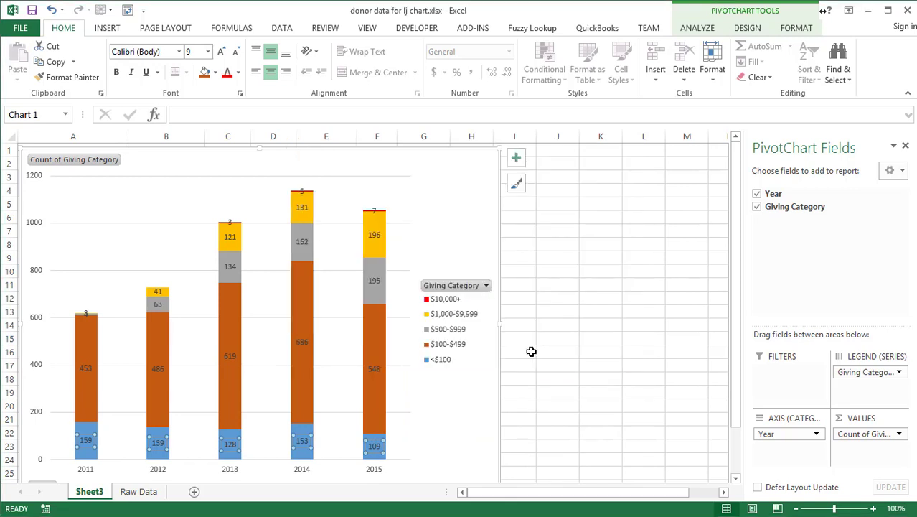
# Format the data labels of the $100-$499 series as bold, size 12
pyautogui.click(377, 371)
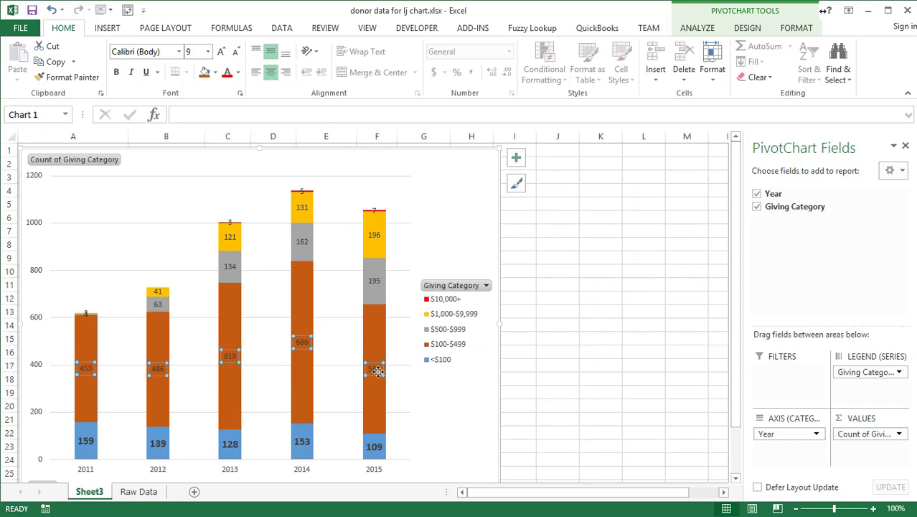
pyautogui.rightClick(378, 371)
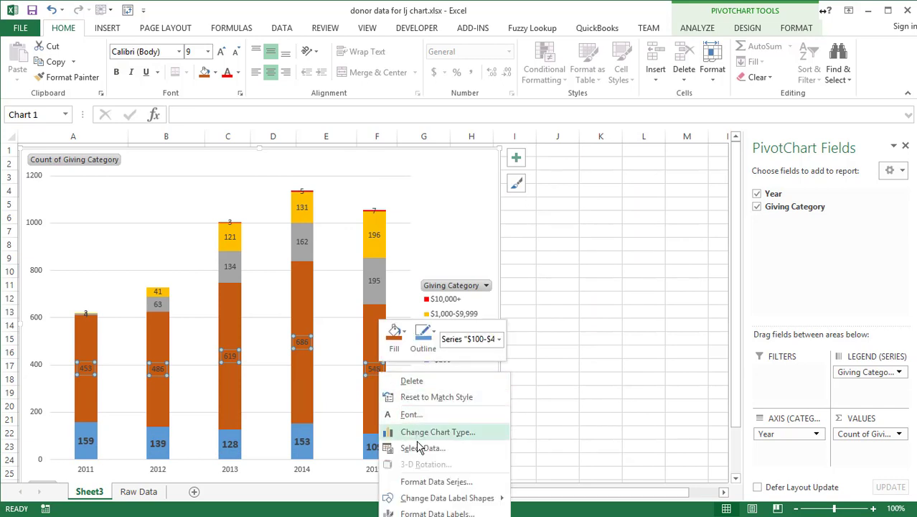
pyautogui.click(413, 414)
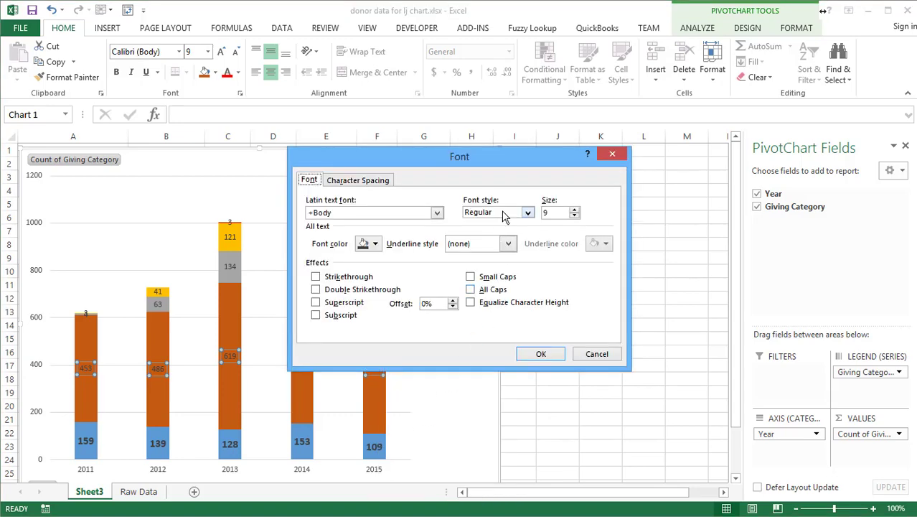
pyautogui.click(503, 212)
pyautogui.click(488, 250)
pyautogui.doubleClick(549, 213)
pyautogui.write('12')
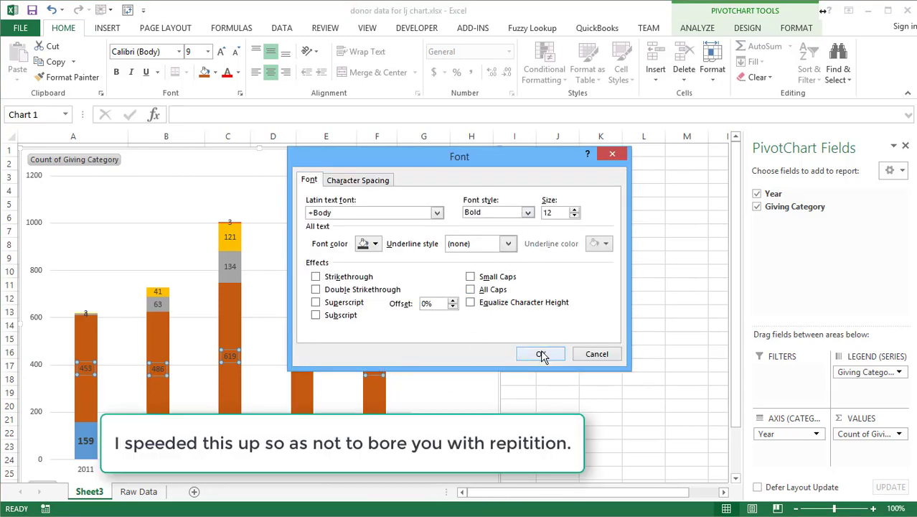
pyautogui.click(540, 355)
# Format the data labels of the $500-$999 series as bold, size 12
pyautogui.click(374, 281)
pyautogui.rightClick(375, 280)
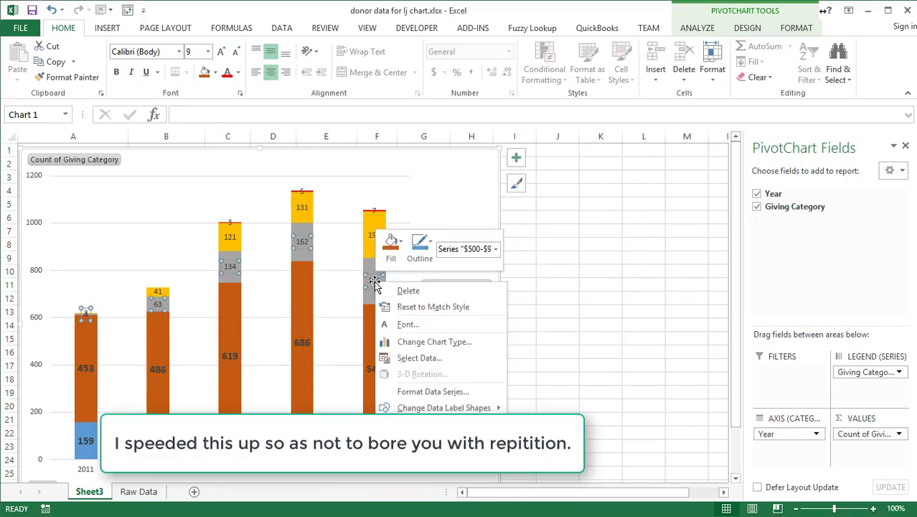
pyautogui.click(422, 325)
pyautogui.click(502, 213)
pyautogui.click(483, 248)
pyautogui.doubleClick(549, 212)
pyautogui.write('12')
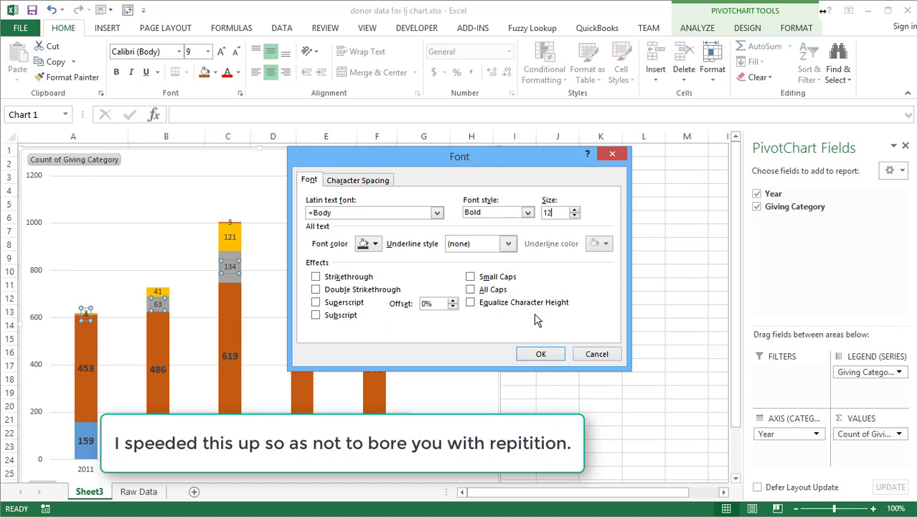
pyautogui.click(541, 354)
# Format the data labels of the $1,000-$9,999 series as bold, size 12
pyautogui.click(375, 233)
pyautogui.rightClick(375, 234)
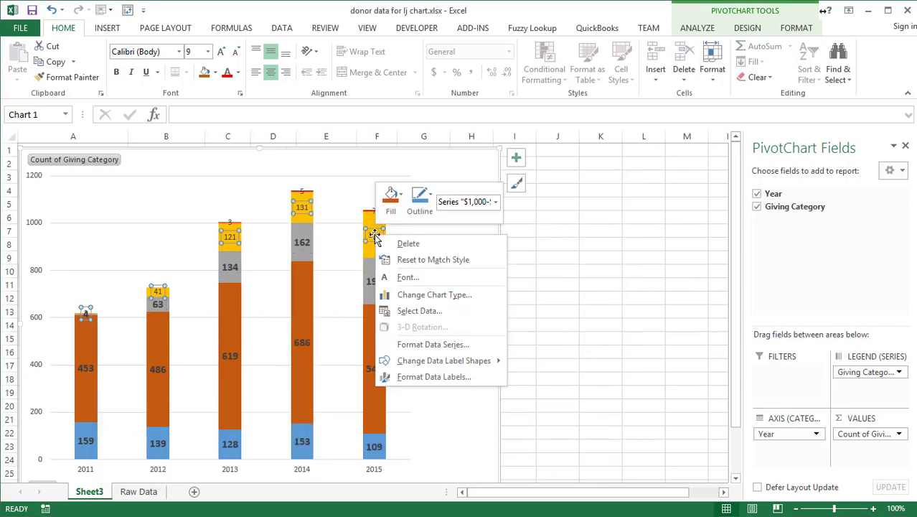
pyautogui.click(406, 277)
pyautogui.click(502, 212)
pyautogui.click(483, 248)
pyautogui.doubleClick(549, 212)
pyautogui.write('12')
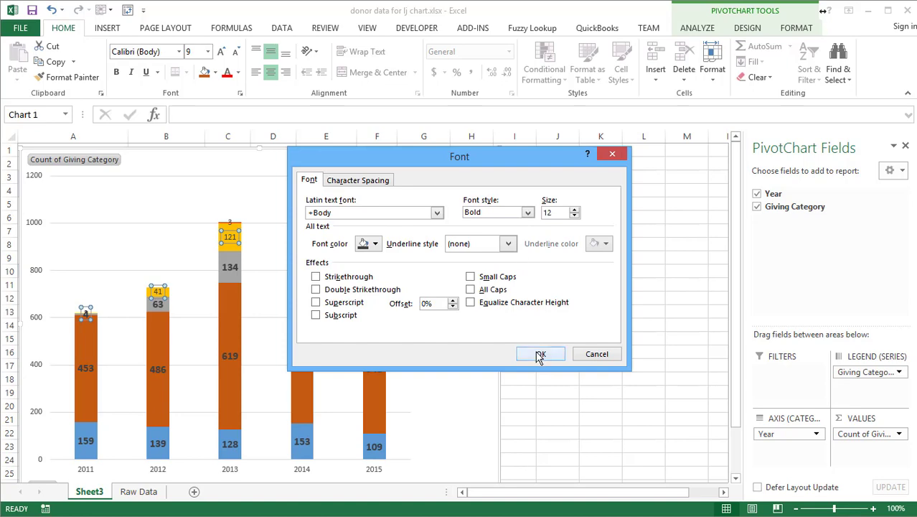
pyautogui.click(541, 354)
# Format the data labels of the $10,000+ series as bold, size 12, and deselect them
pyautogui.click(375, 204)
pyautogui.rightClick(374, 205)
pyautogui.click(413, 251)
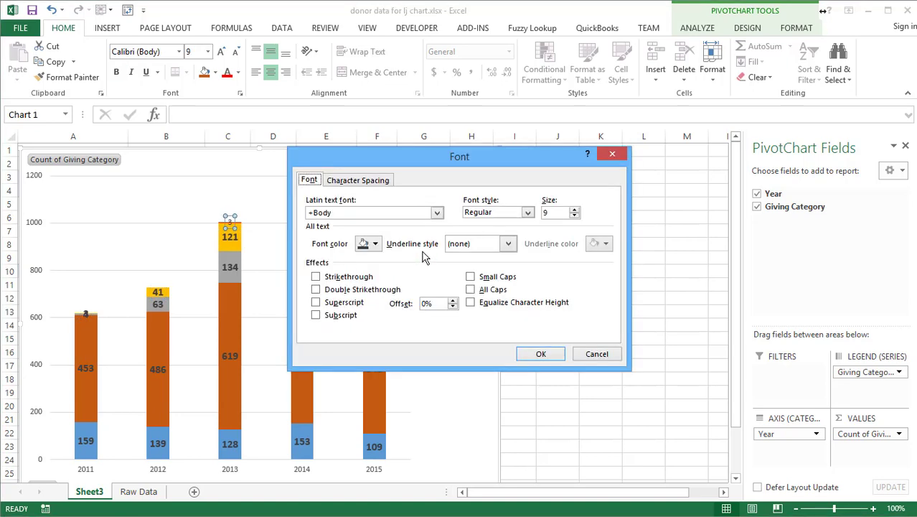
pyautogui.click(502, 212)
pyautogui.click(483, 250)
pyautogui.doubleClick(549, 213)
pyautogui.write('12')
pyautogui.click(541, 353)
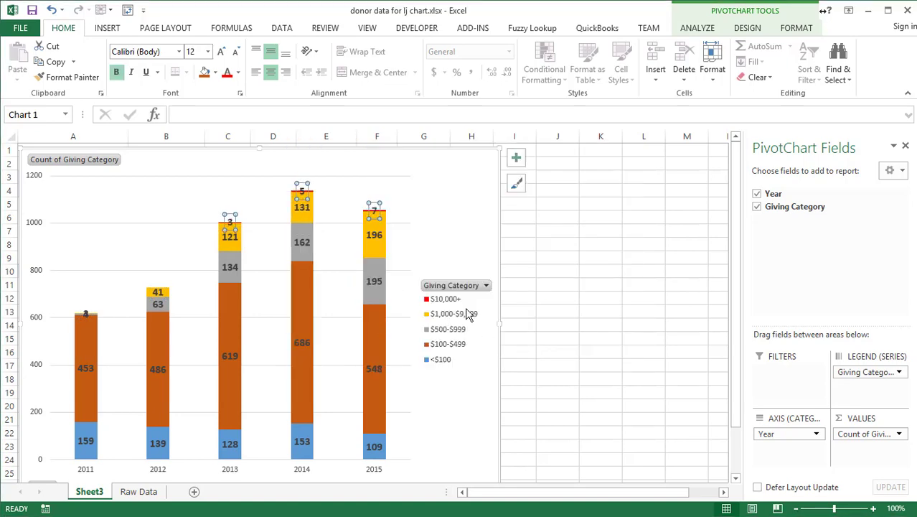
pyautogui.click(435, 228)
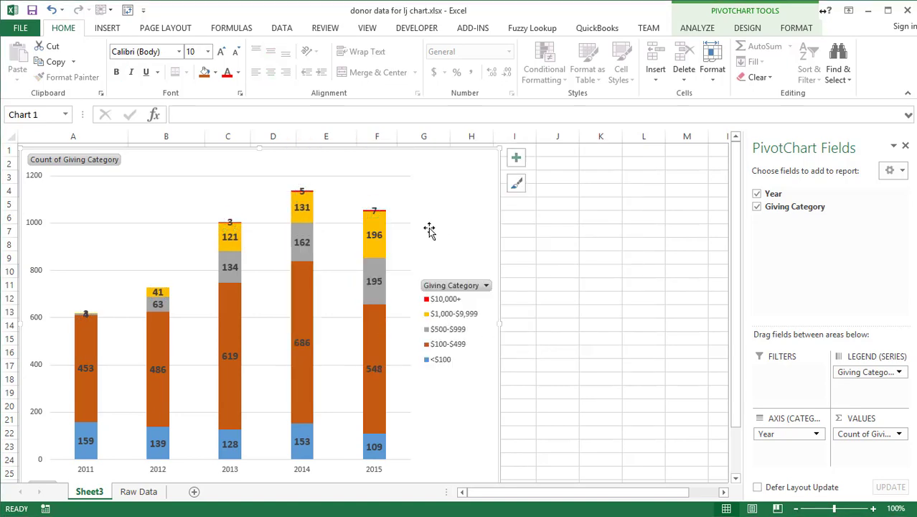
pyautogui.click(83, 315)
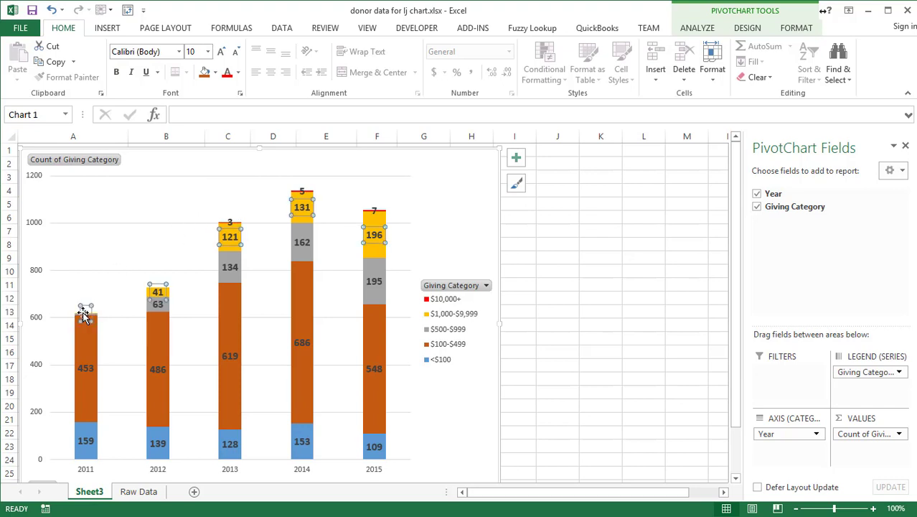
pyautogui.click(78, 307)
pyautogui.click(111, 322)
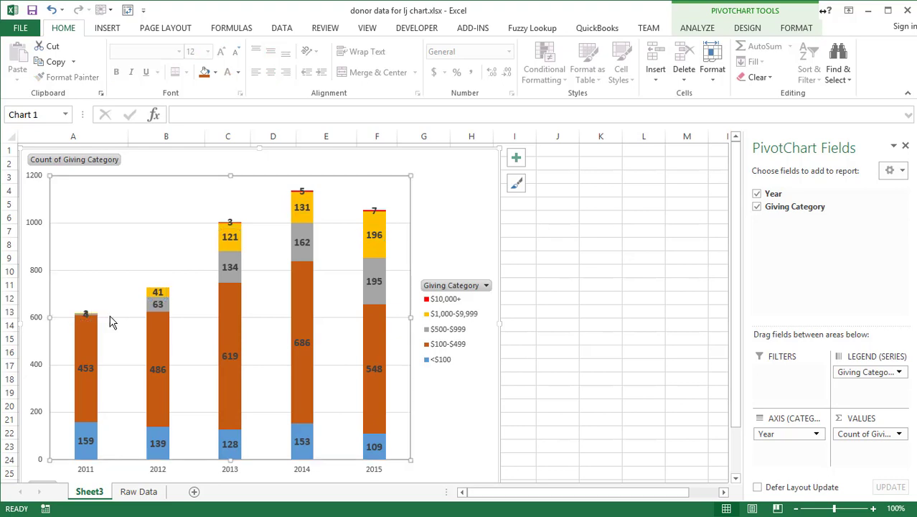
# Move only the 2011 data label of the $1,000-$9,999 series just above and to the right of its column
pyautogui.click(84, 313)
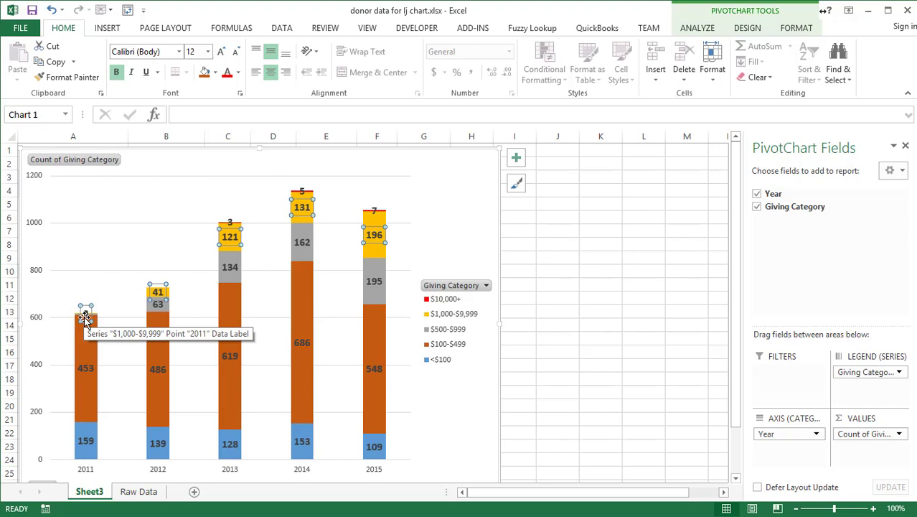
pyautogui.click(86, 317)
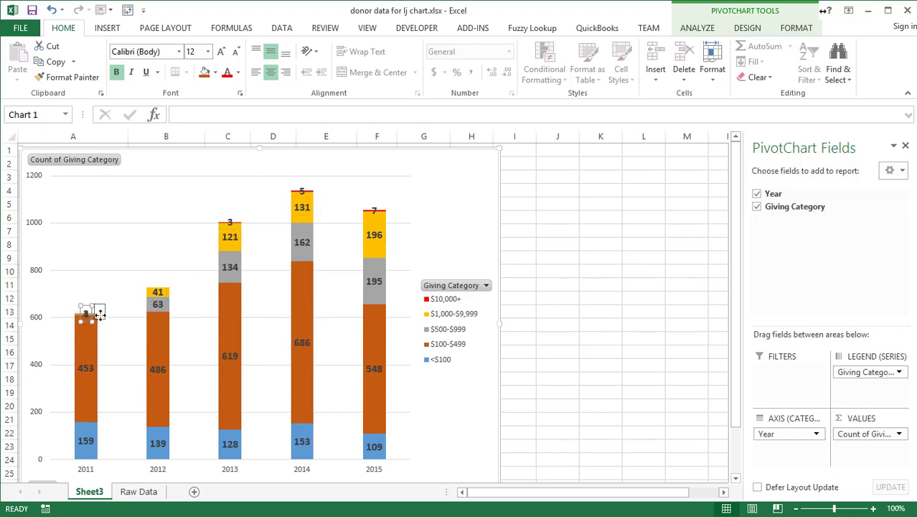
pyautogui.moveTo(89, 316); pyautogui.dragTo(102, 314)
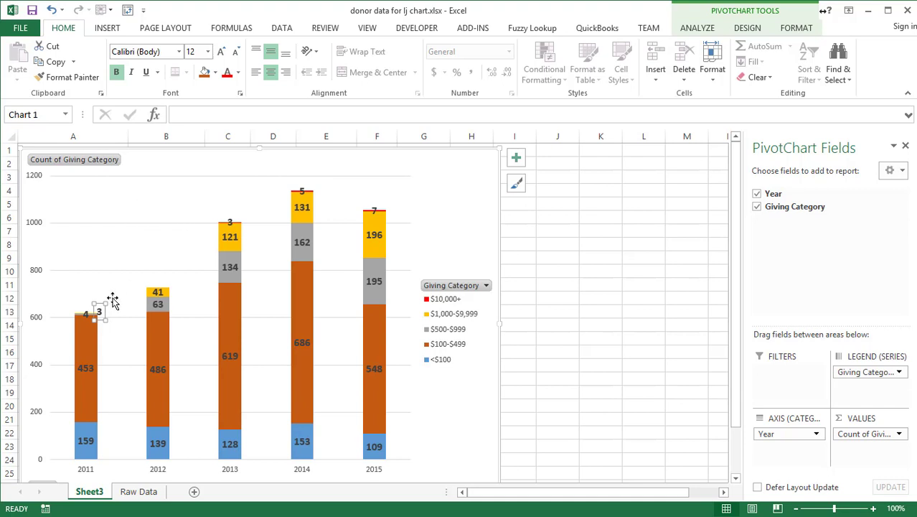
pyautogui.moveTo(104, 310); pyautogui.dragTo(100, 300)
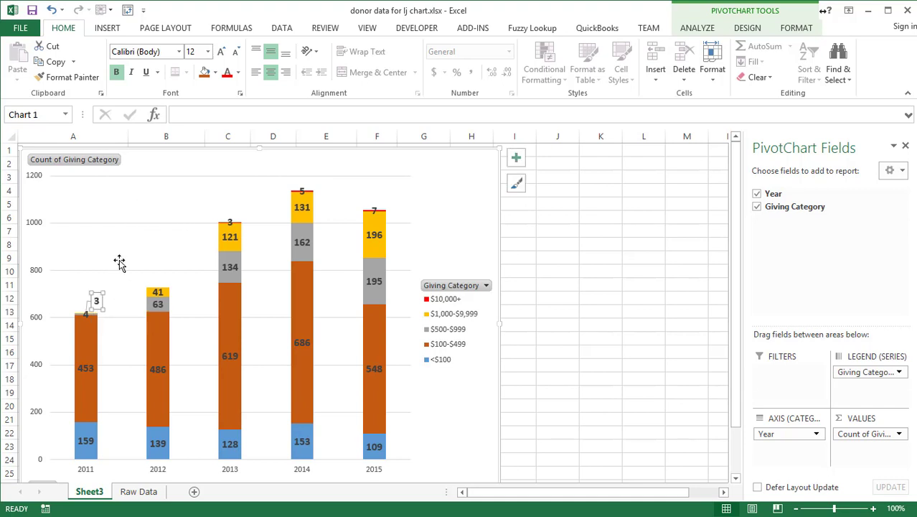
# Move only the 2011 data label of the $500-$999 series to the right of its column, clear of the other label
pyautogui.click(86, 316)
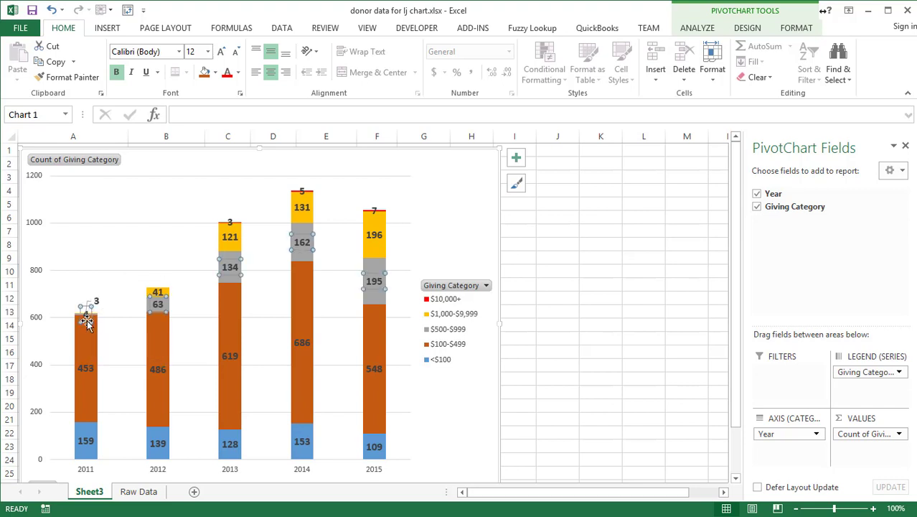
pyautogui.click(86, 320)
pyautogui.moveTo(86, 320); pyautogui.dragTo(111, 314)
pyautogui.click(119, 286)
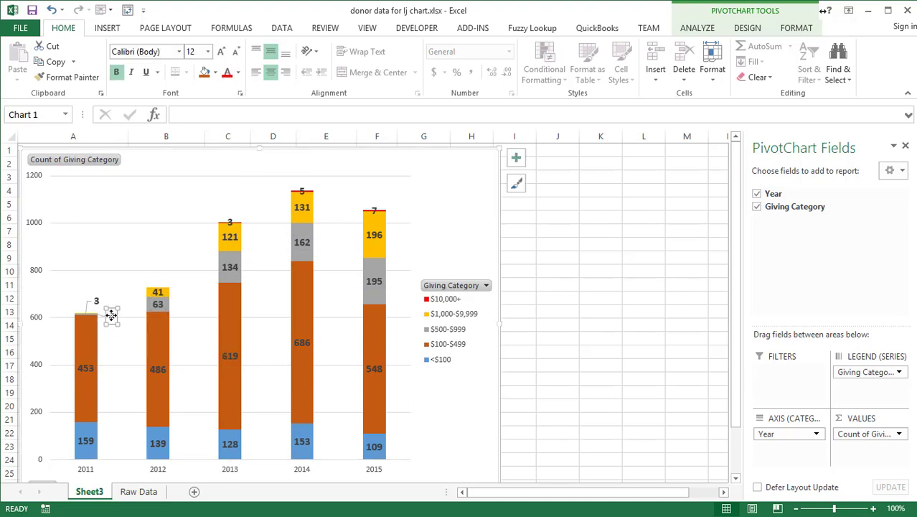
# Format the year labels on the horizontal axis as bold, size 15, and deselect the axis
pyautogui.click(301, 470)
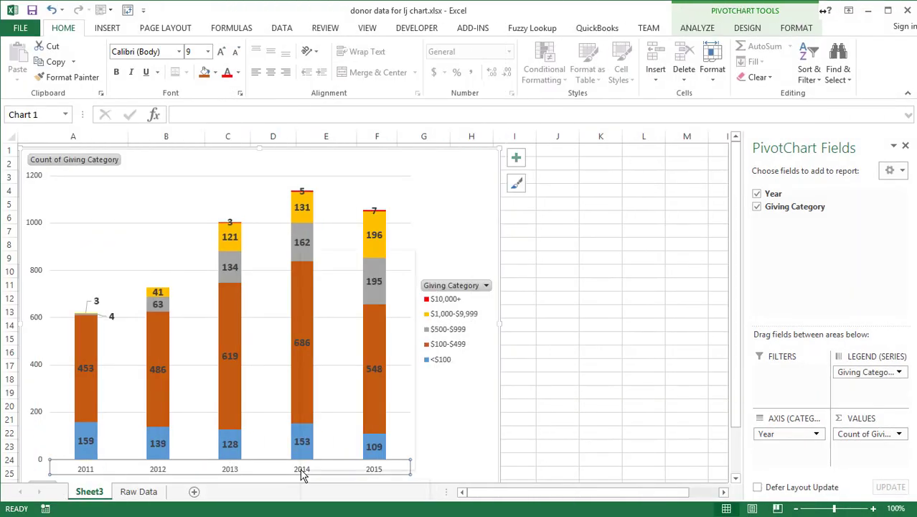
pyautogui.rightClick(301, 472)
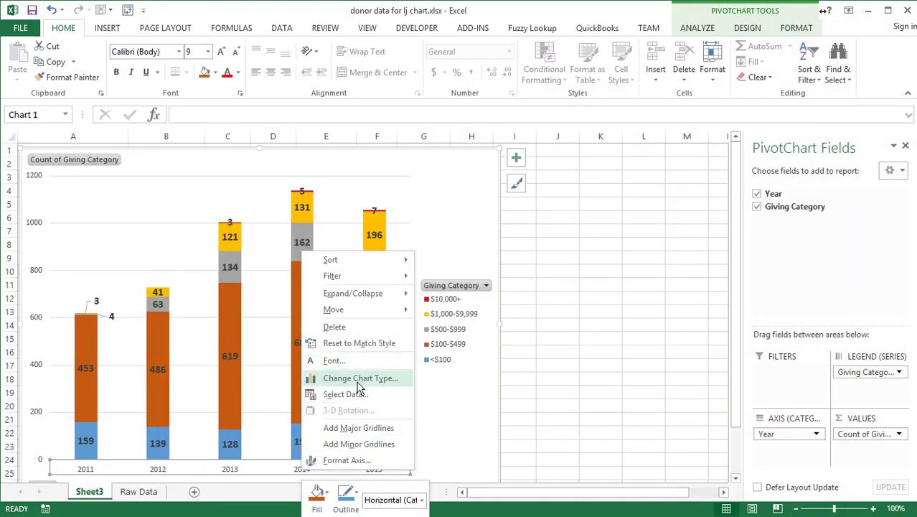
pyautogui.click(338, 360)
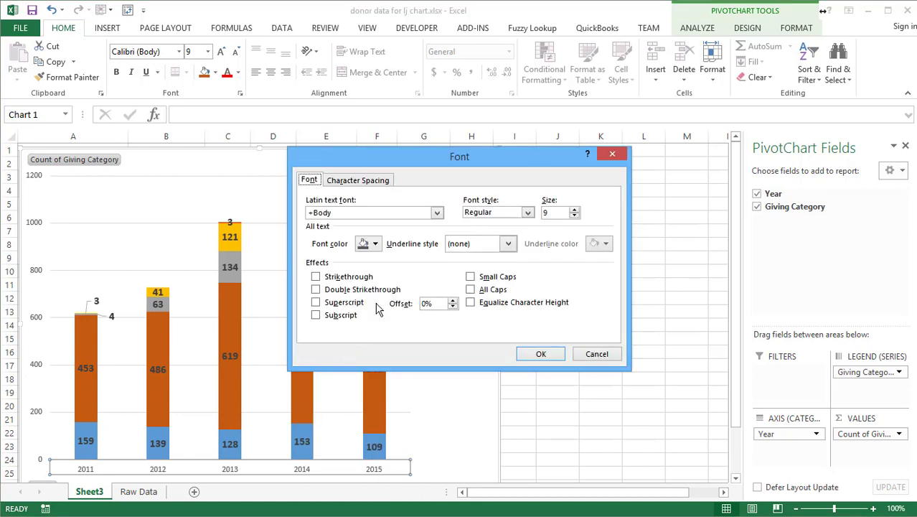
pyautogui.click(497, 215)
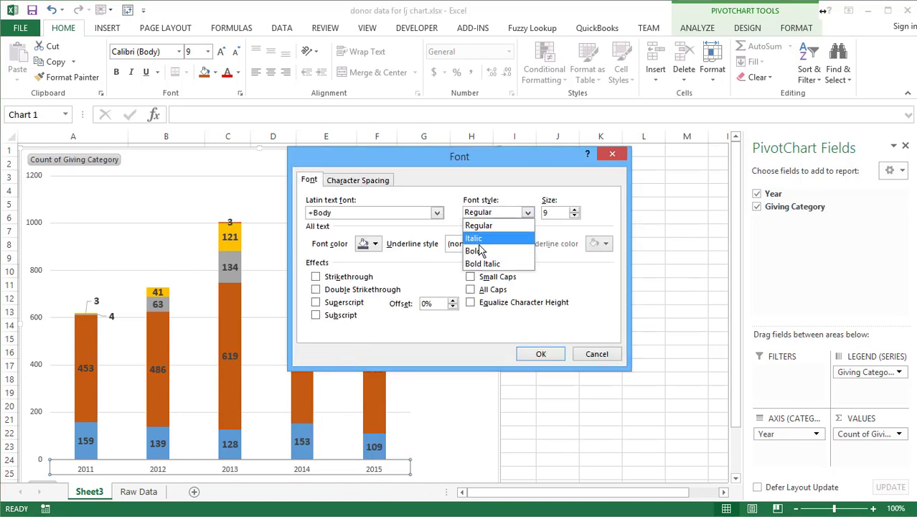
pyautogui.click(492, 247)
pyautogui.moveTo(559, 216); pyautogui.dragTo(544, 215)
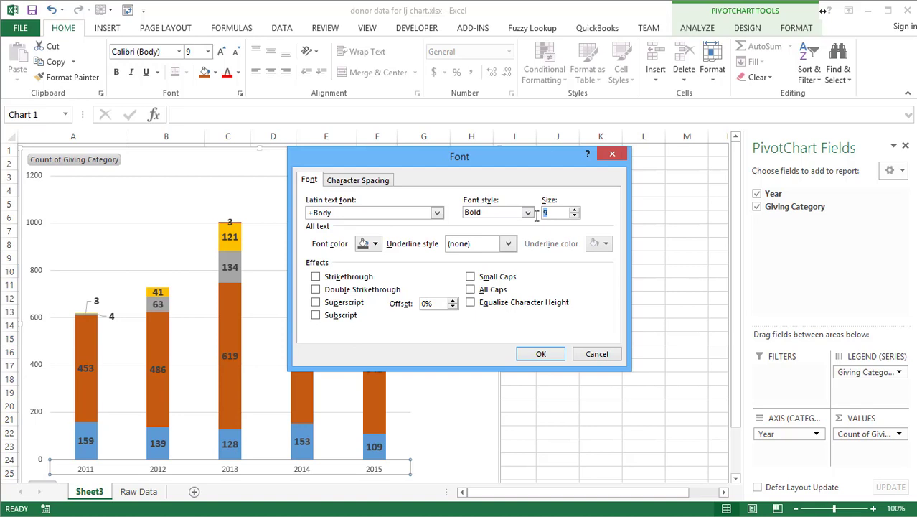
pyautogui.write('15')
pyautogui.click(540, 353)
pyautogui.click(455, 406)
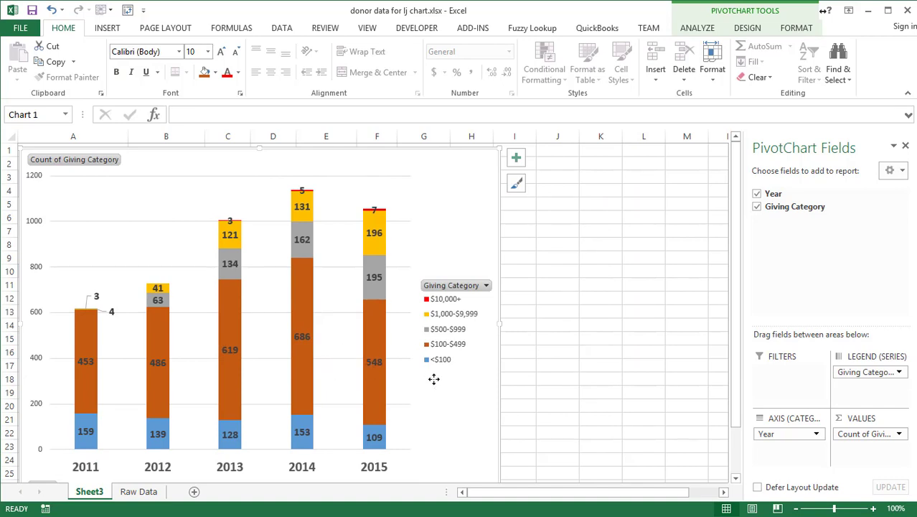
# Give the chart legend a solid line border and deselect the legend
pyautogui.click(435, 300)
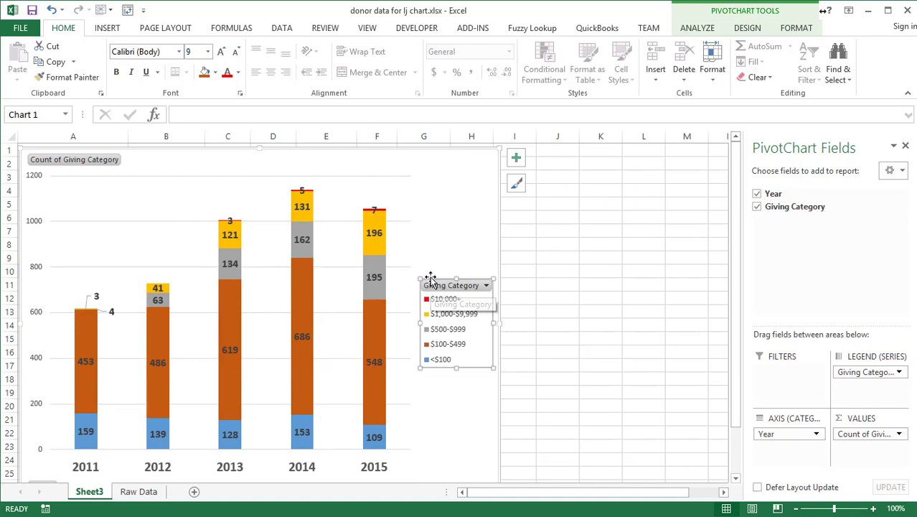
pyautogui.rightClick(437, 351)
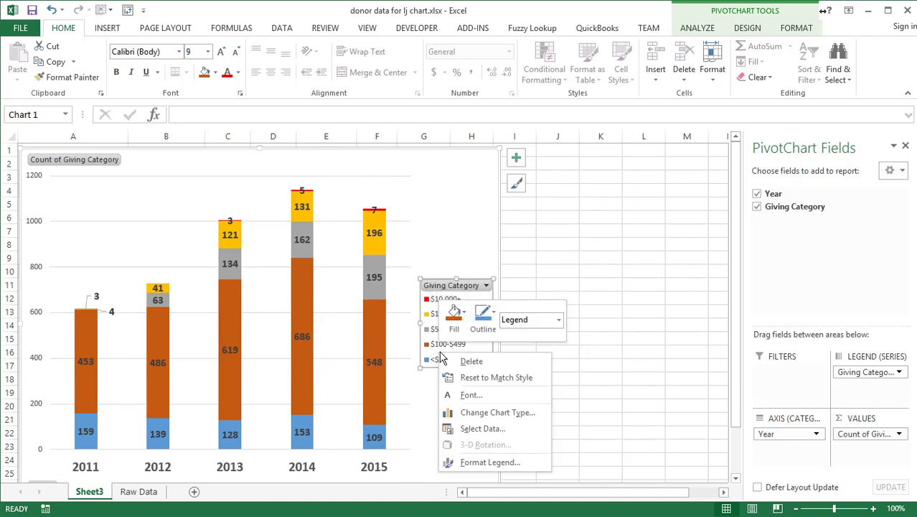
pyautogui.click(489, 462)
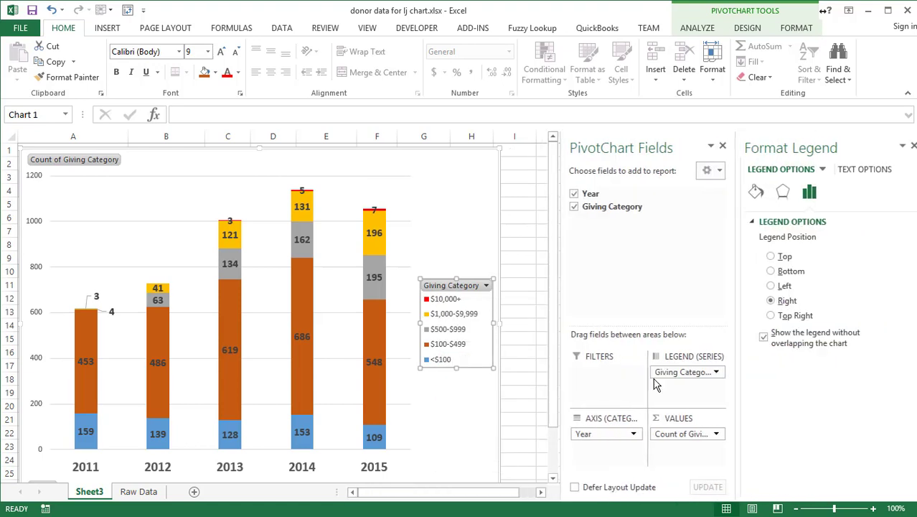
pyautogui.click(743, 194)
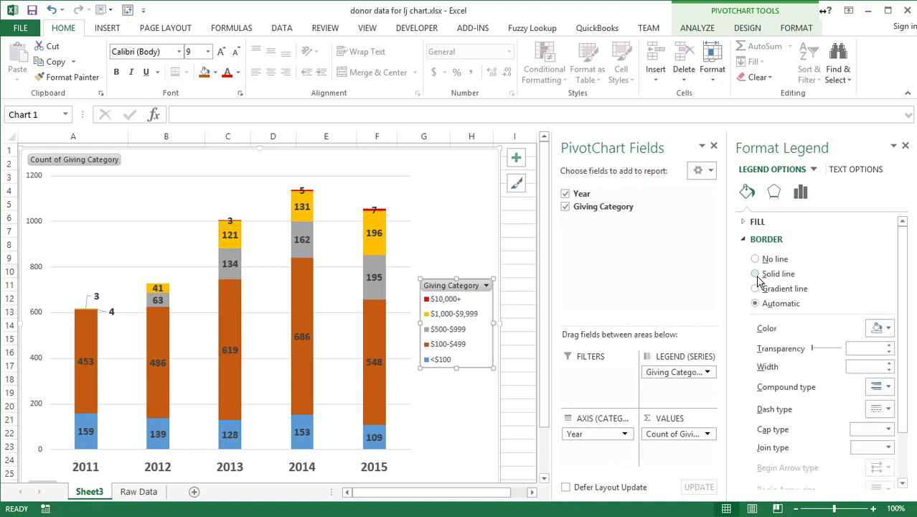
pyautogui.click(757, 274)
pyautogui.click(416, 410)
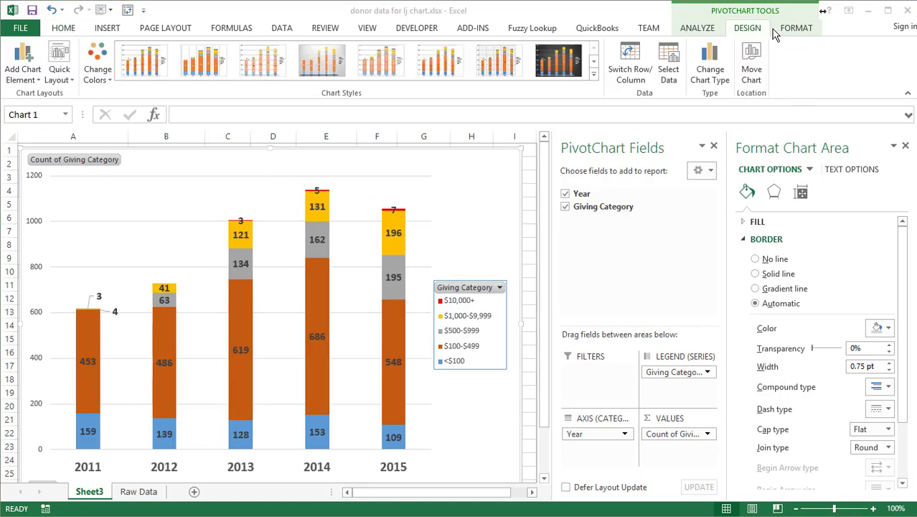
# Reposition the legend to the bottom of the chart
pyautogui.click(29, 74)
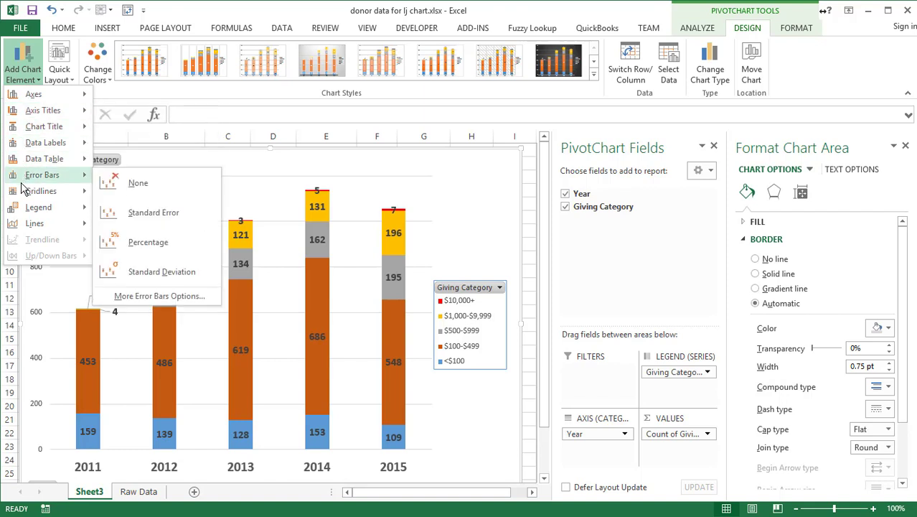
pyautogui.moveTo(32, 208)
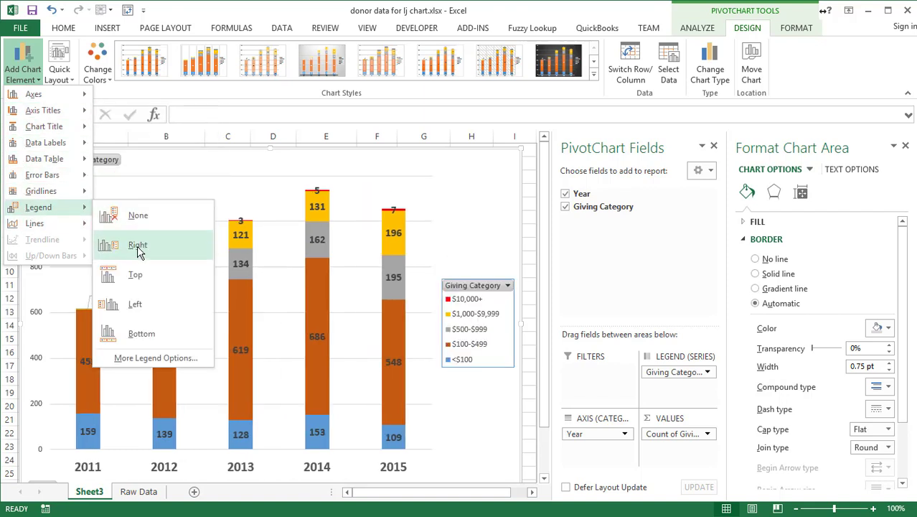
pyautogui.click(136, 338)
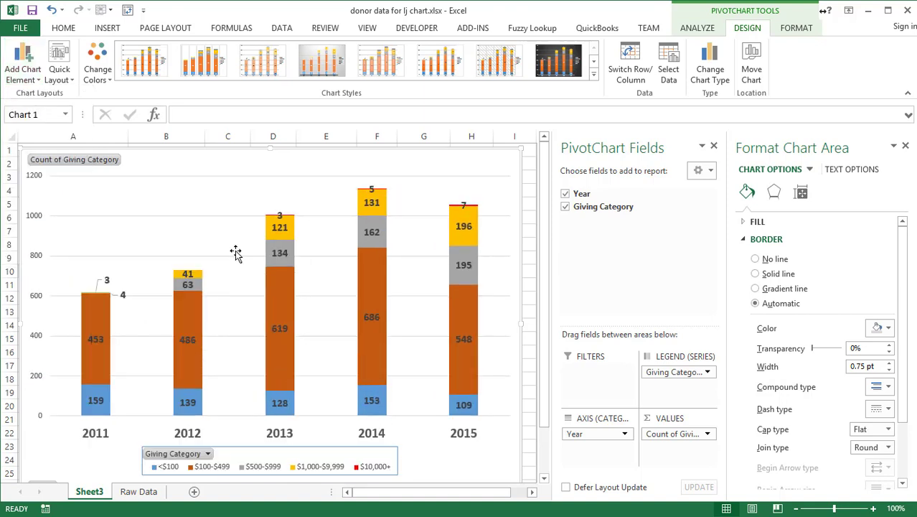
# Add a chart title above the chart reading "Individual Donors by Category" with "(# of donors)" on a second line
pyautogui.click(31, 68)
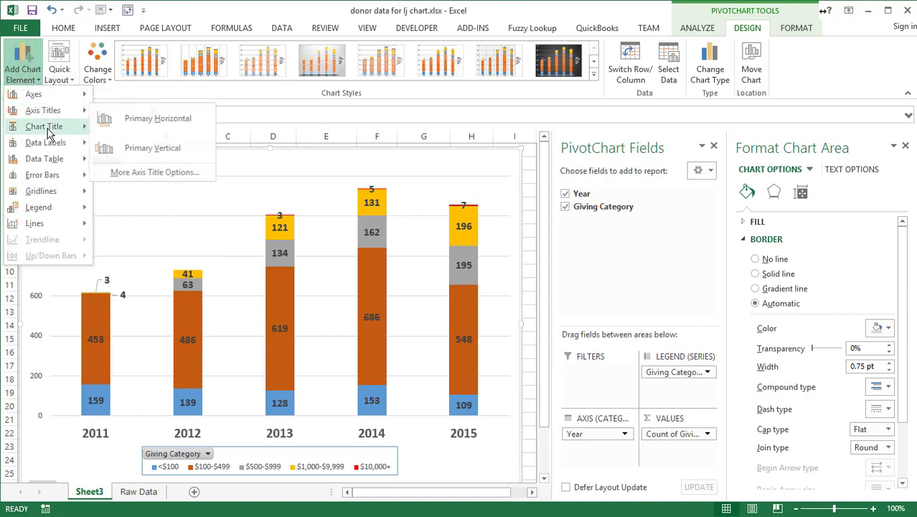
pyautogui.moveTo(48, 130)
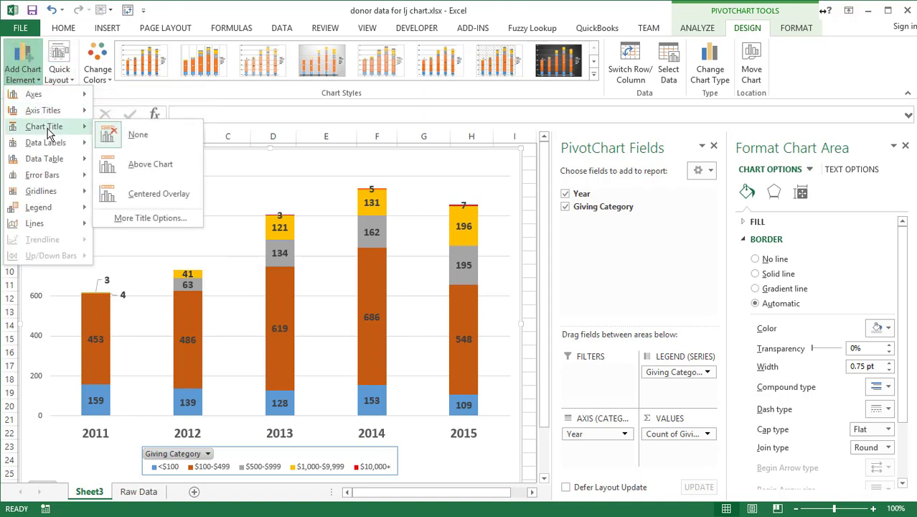
pyautogui.click(159, 166)
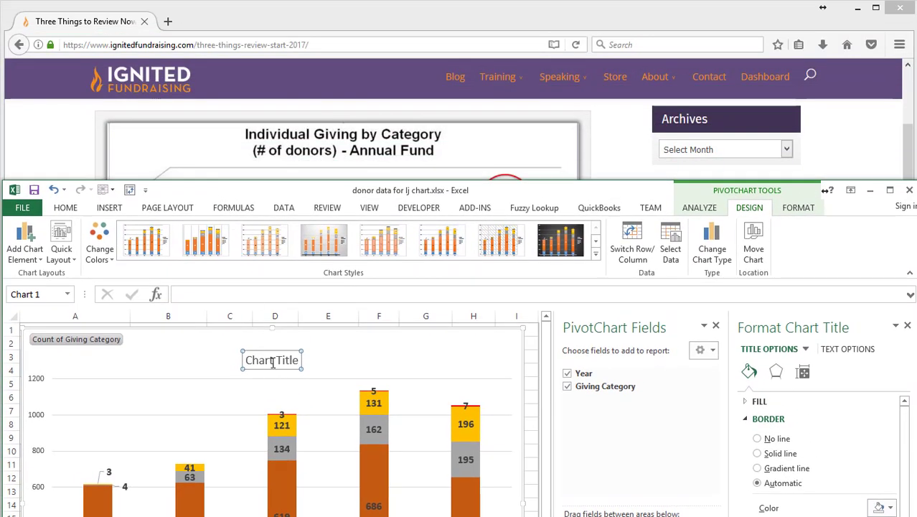
pyautogui.tripleClick(272, 362)
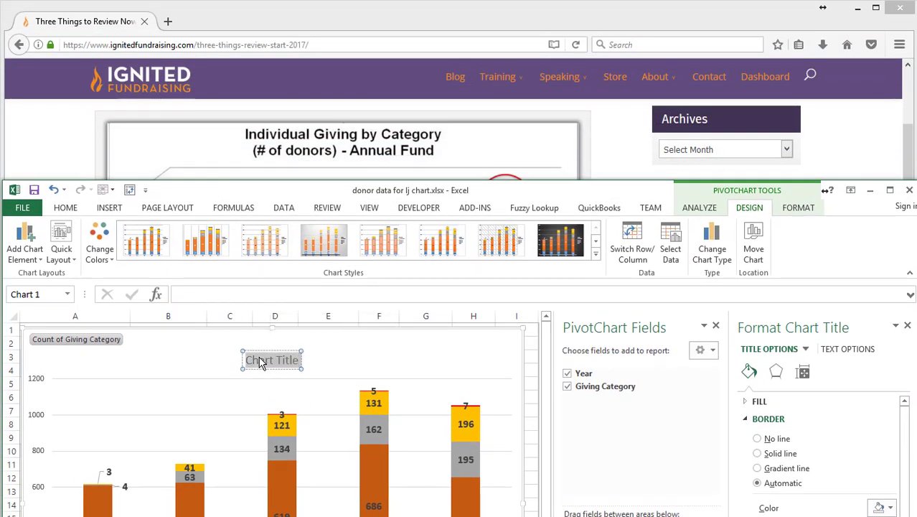
pyautogui.write('Individual Donors by')
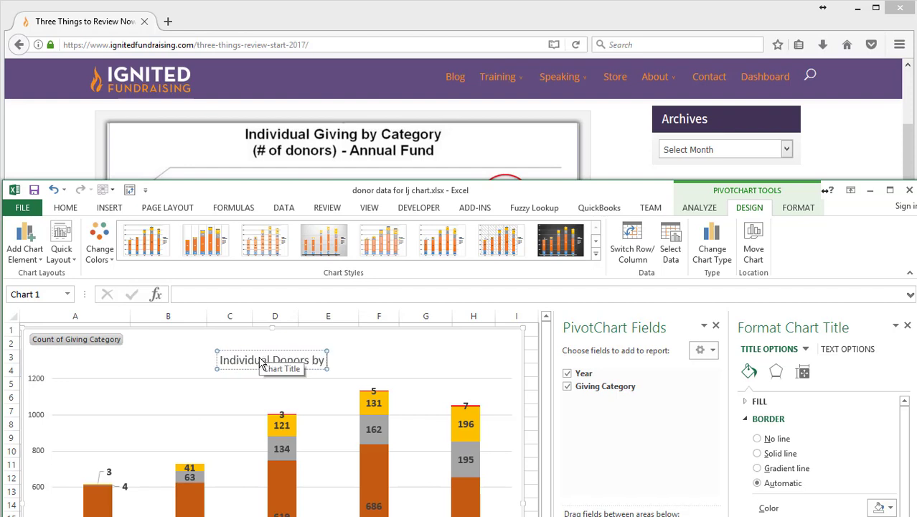
pyautogui.write(' Category')
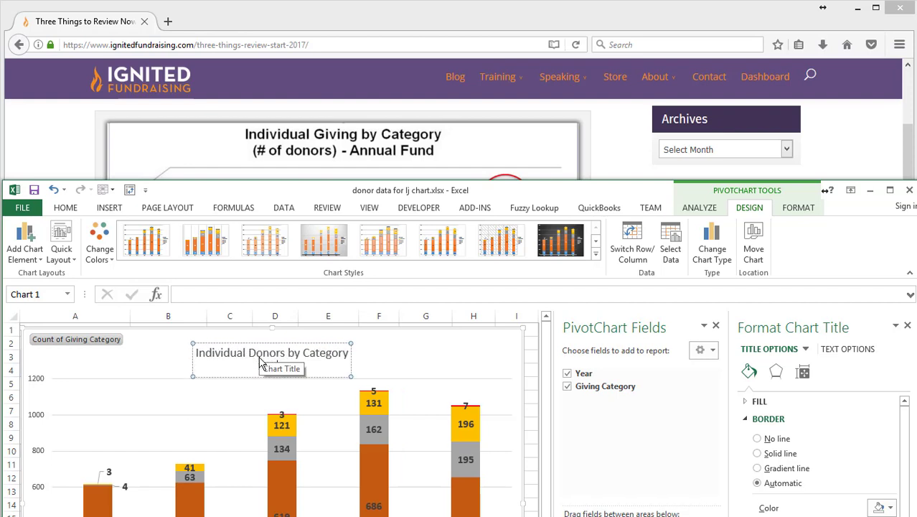
pyautogui.press('Return')
pyautogui.write('(# of donors) -')
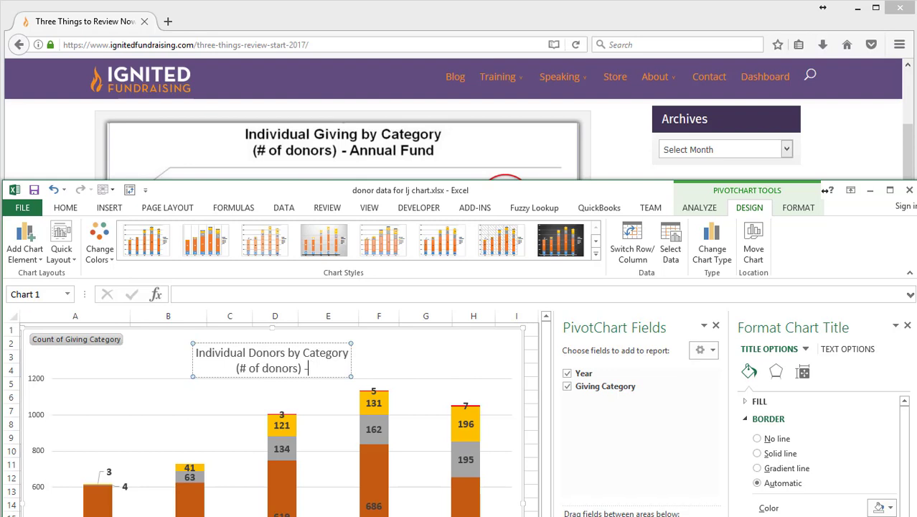
pyautogui.press('BackSpace')
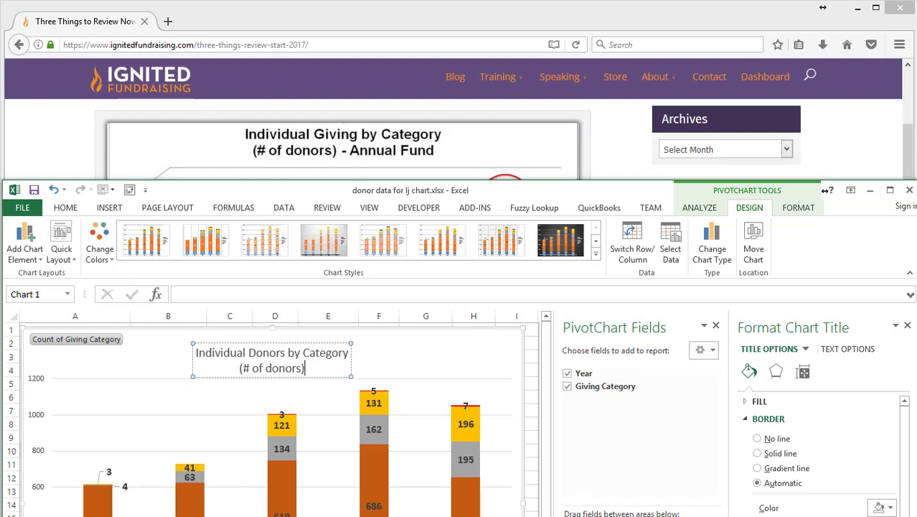
# Make the whole chart title text bold with the Automatic (black) font color, and deselect the title
pyautogui.hotkey('shift', 'Up')
pyautogui.hotkey('shift', 'Home')
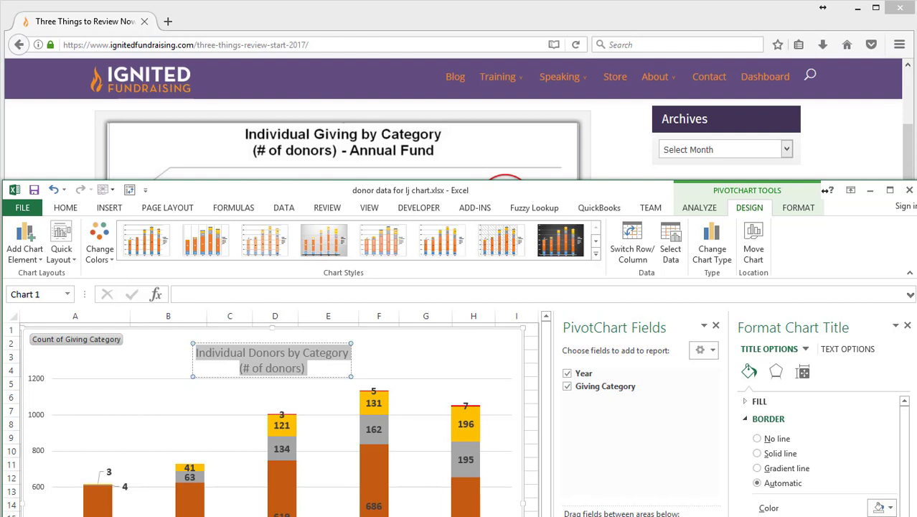
pyautogui.hotkey('ctrl', 'b')
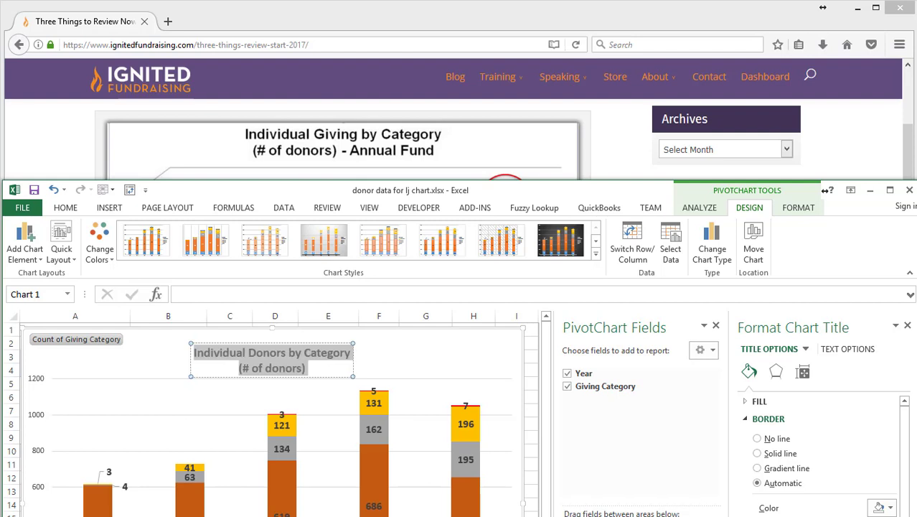
pyautogui.rightClick(258, 351)
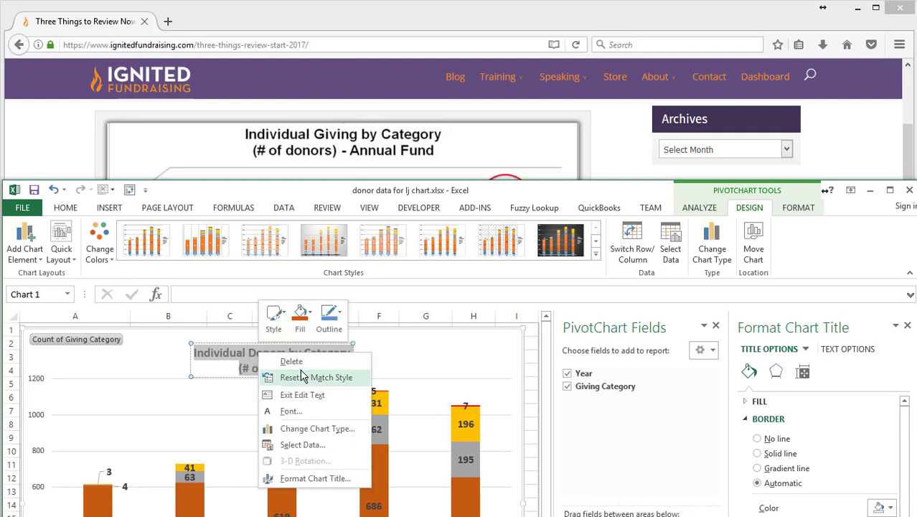
pyautogui.click(305, 411)
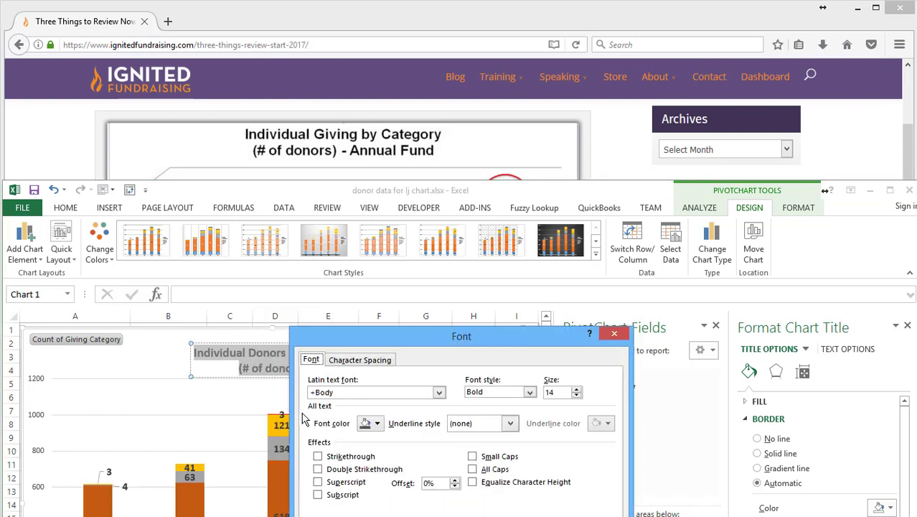
pyautogui.click(377, 423)
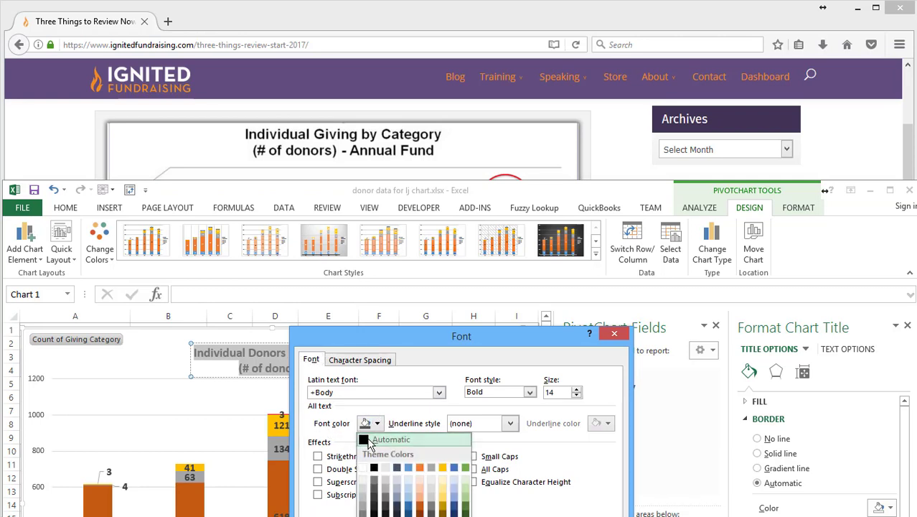
pyautogui.click(384, 436)
pyautogui.press('Return')
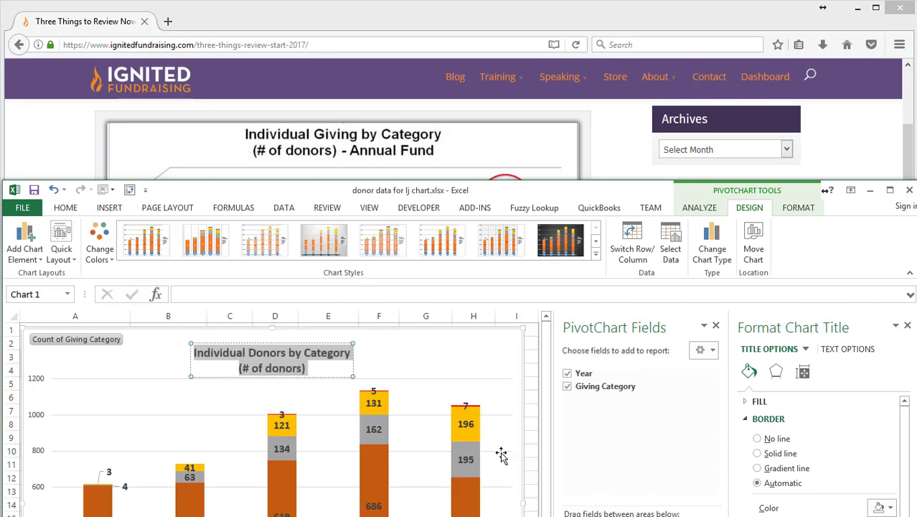
pyautogui.click(420, 360)
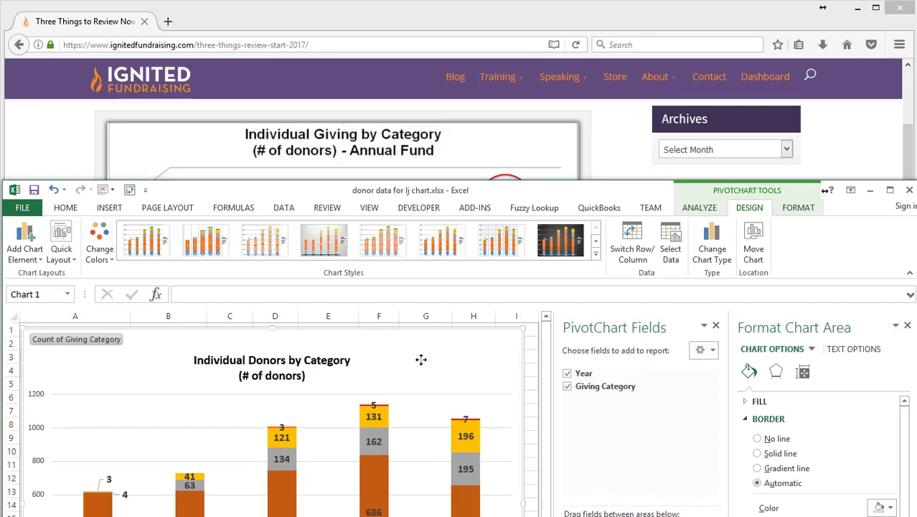
# Set the chart title's font size to 18 and deselect the title
pyautogui.click(259, 378)
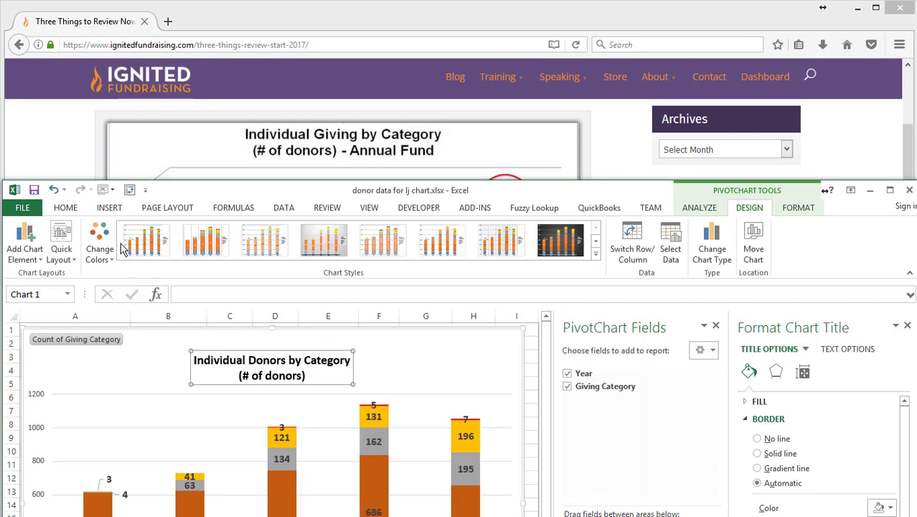
pyautogui.rightClick(252, 381)
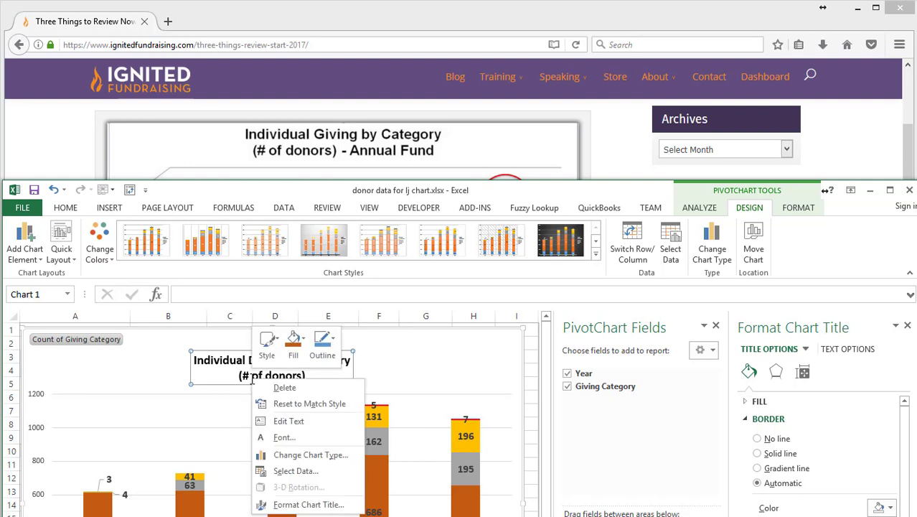
pyautogui.click(308, 435)
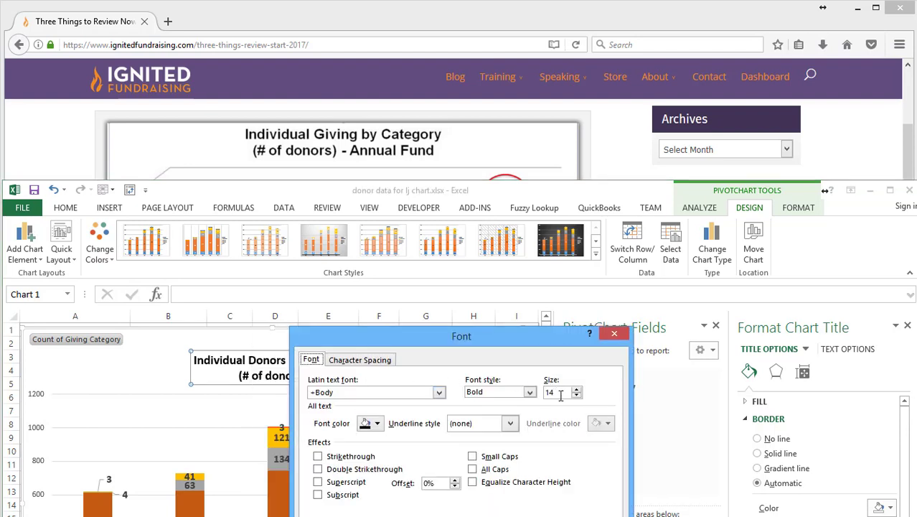
pyautogui.moveTo(561, 395); pyautogui.dragTo(521, 397)
pyautogui.write('18')
pyautogui.press('Return')
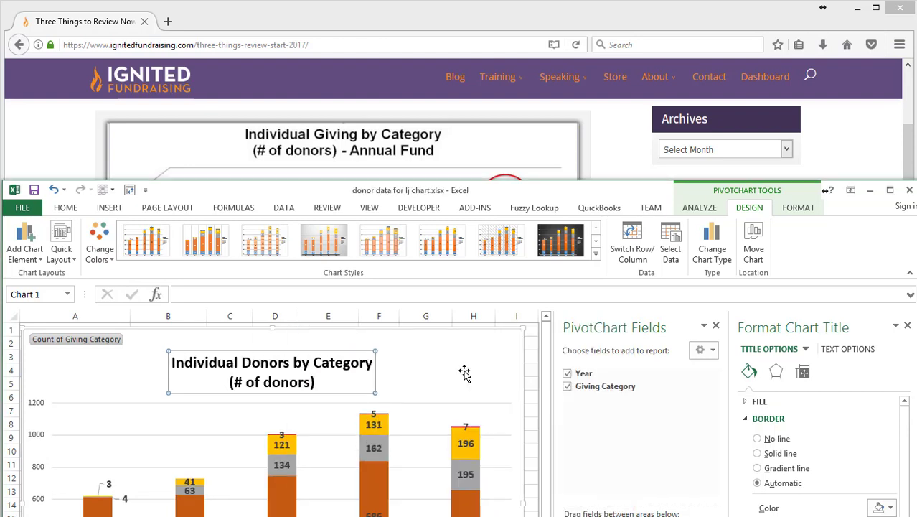
pyautogui.click(430, 371)
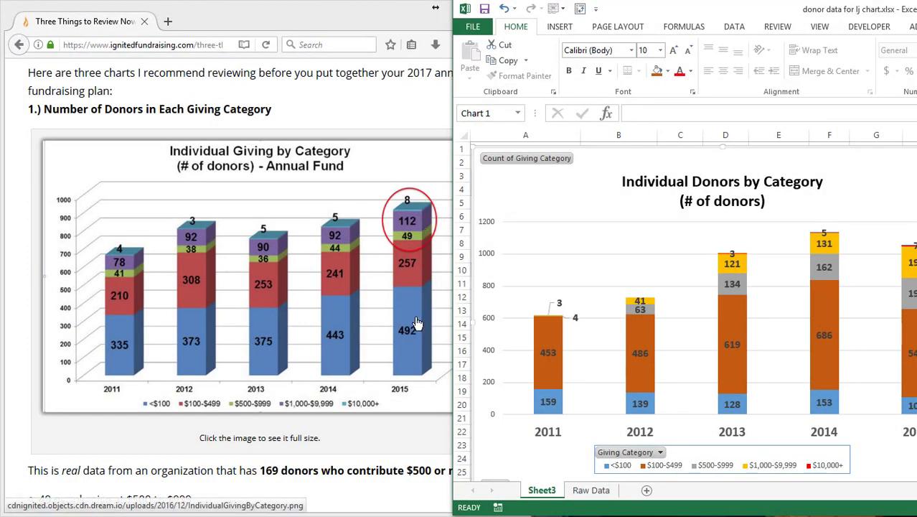
# Change the chart type to 3-D Stacked Column
pyautogui.rightClick(563, 188)
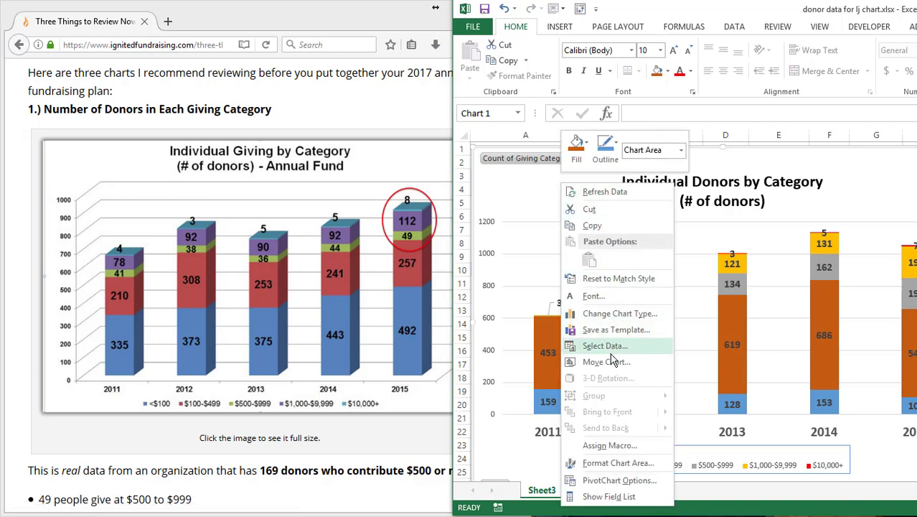
pyautogui.click(613, 313)
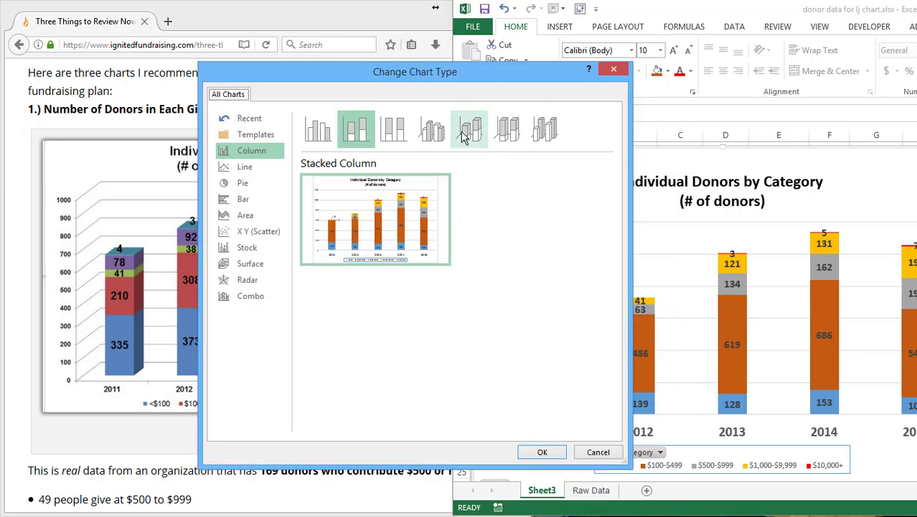
pyautogui.click(472, 134)
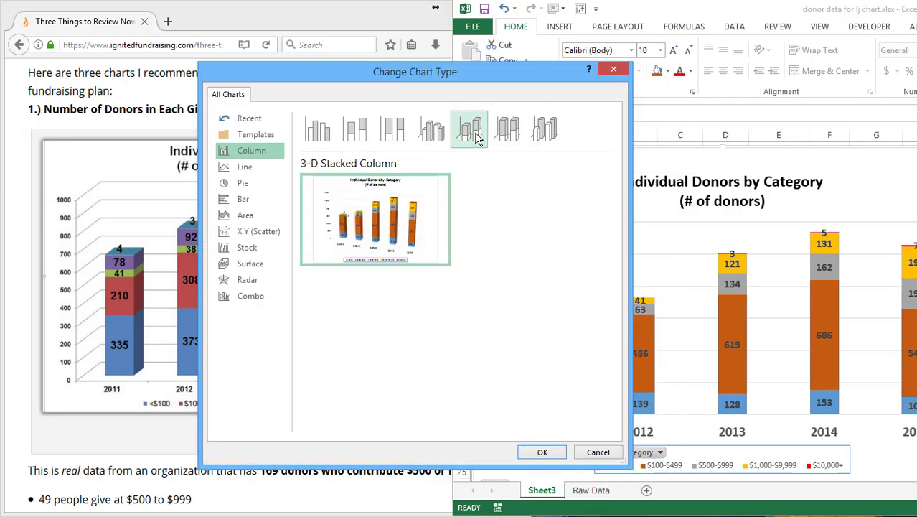
pyautogui.click(543, 451)
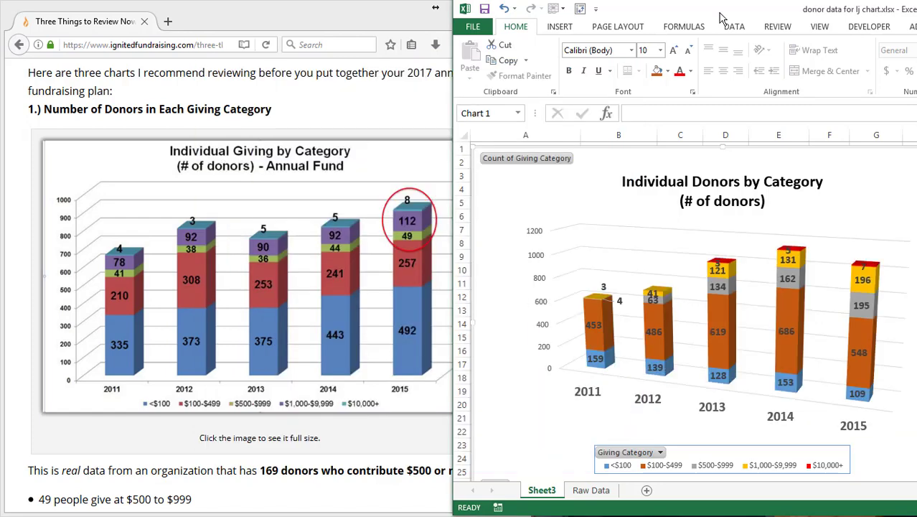
# Maximize the workbook window and set the chart's X rotation to 0° in its 3-D rotation settings
pyautogui.doubleClick(719, 20)
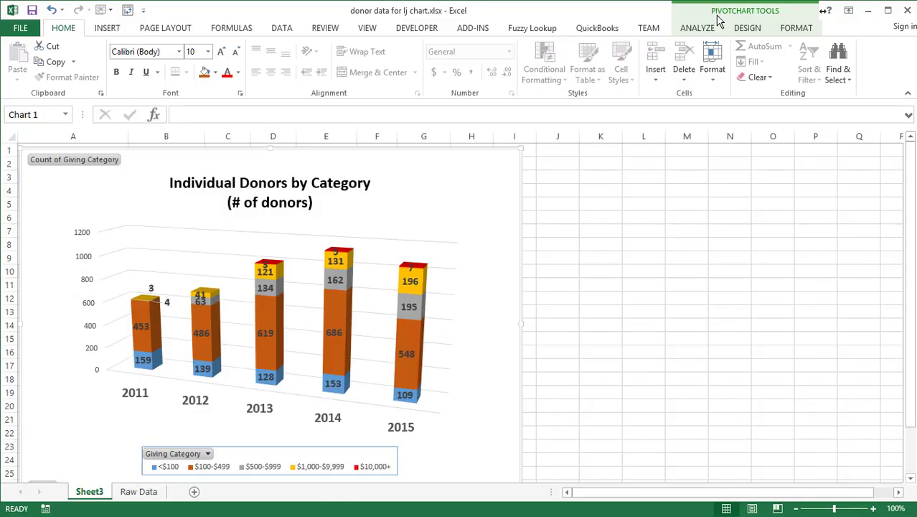
pyautogui.rightClick(392, 222)
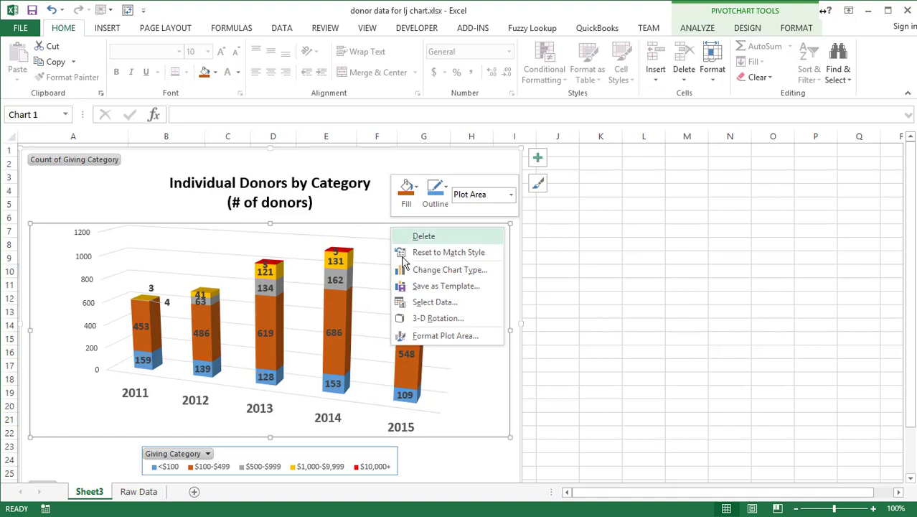
pyautogui.click(435, 318)
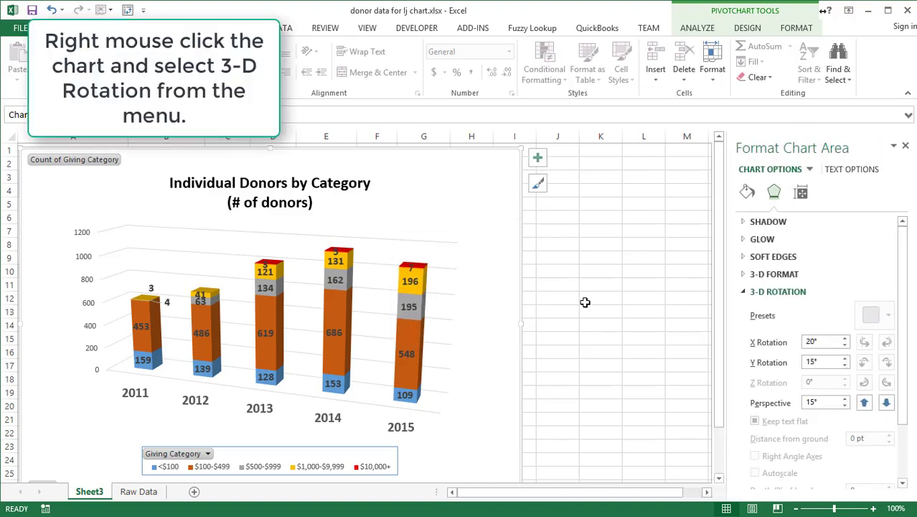
pyautogui.click(818, 341)
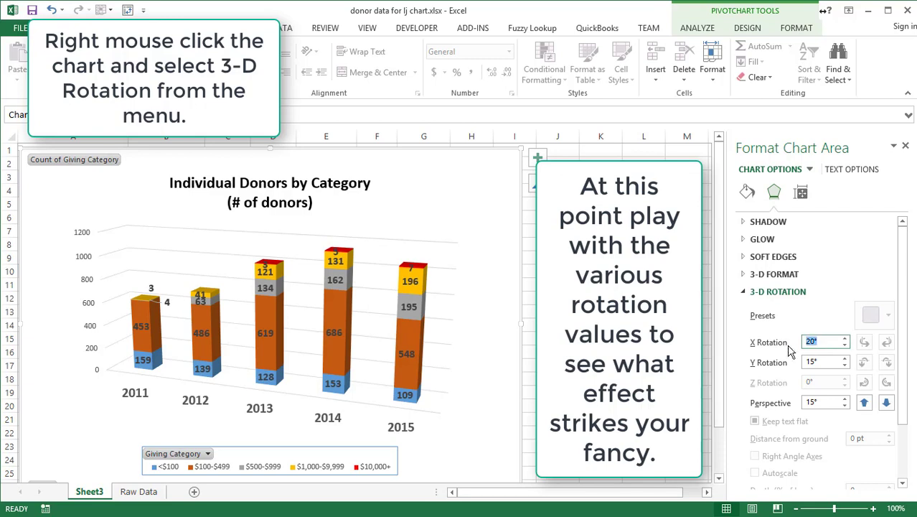
pyautogui.write('0')
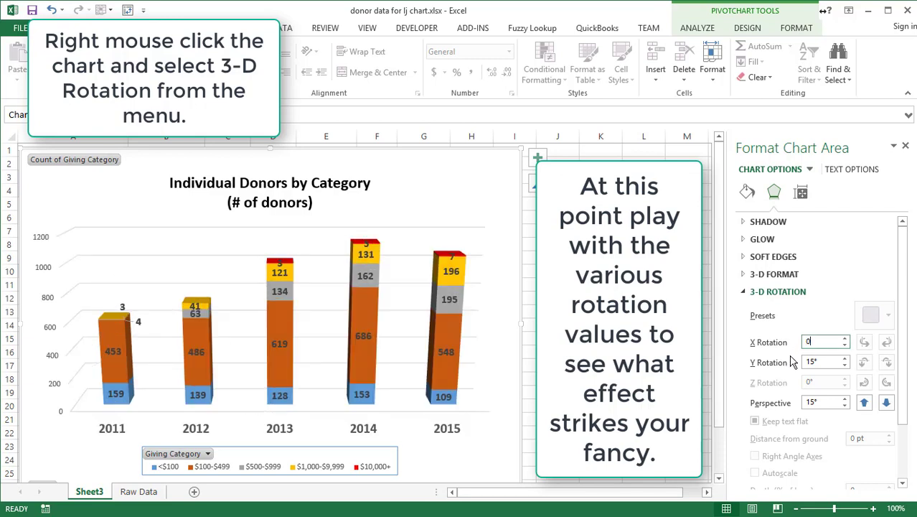
# Try different Y rotation angles for the 3-D column chart, including 20°, and settle on 0°
pyautogui.click(829, 361)
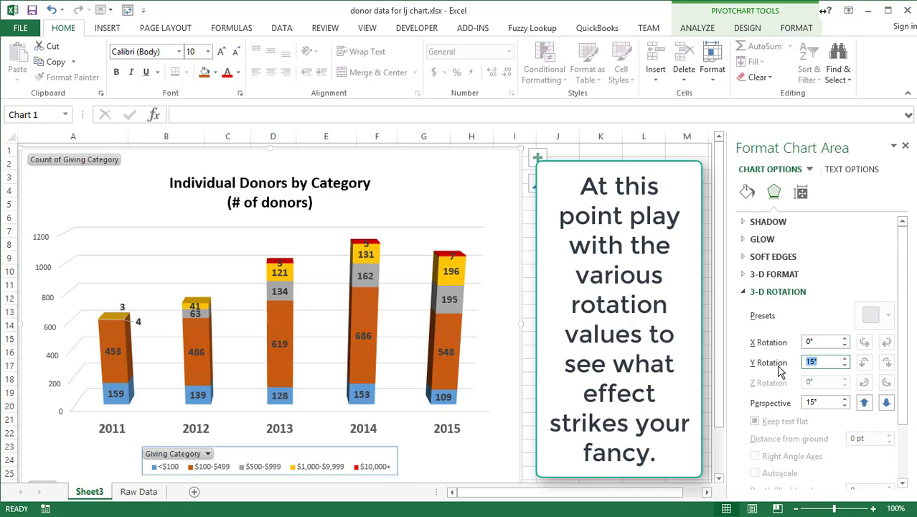
pyautogui.click(845, 365)
pyautogui.click(844, 365)
pyautogui.click(845, 365)
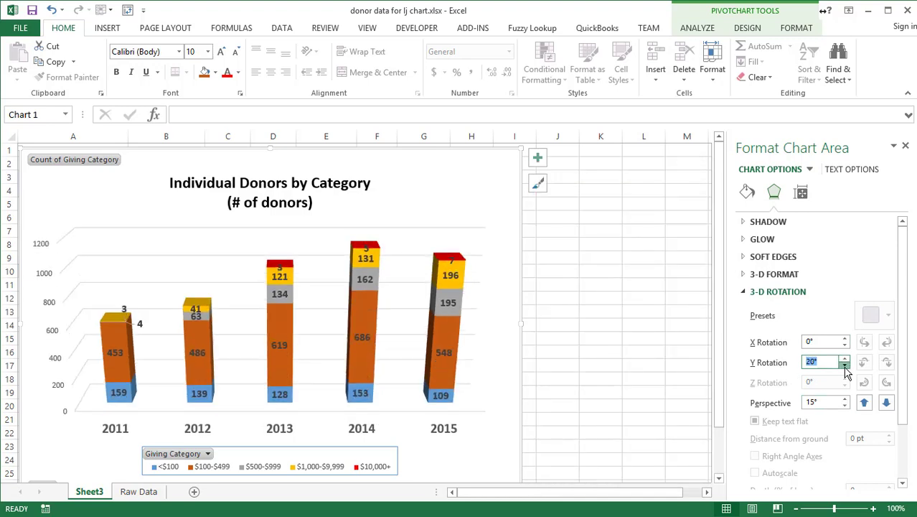
pyautogui.click(845, 365)
pyautogui.click(844, 365)
pyautogui.click(845, 359)
pyautogui.click(845, 359)
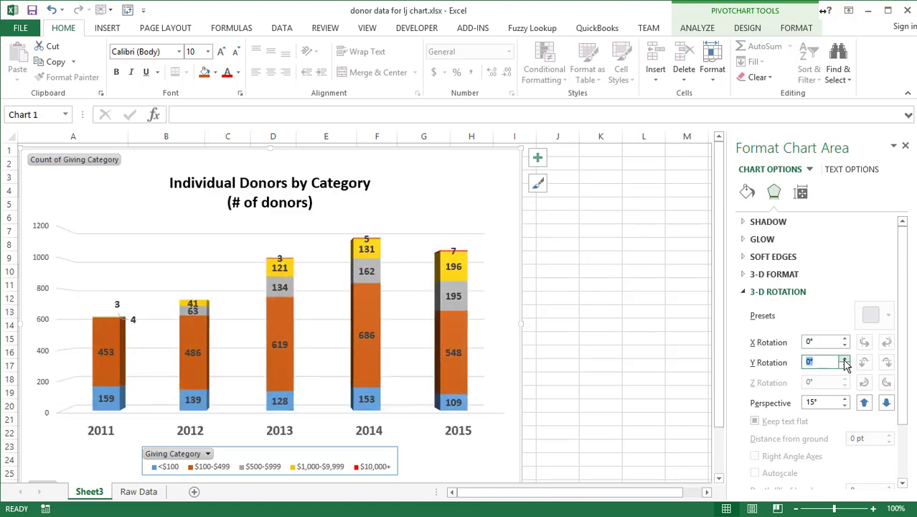
# Try an X rotation of 10° on the chart and return it to 0°
pyautogui.click(845, 339)
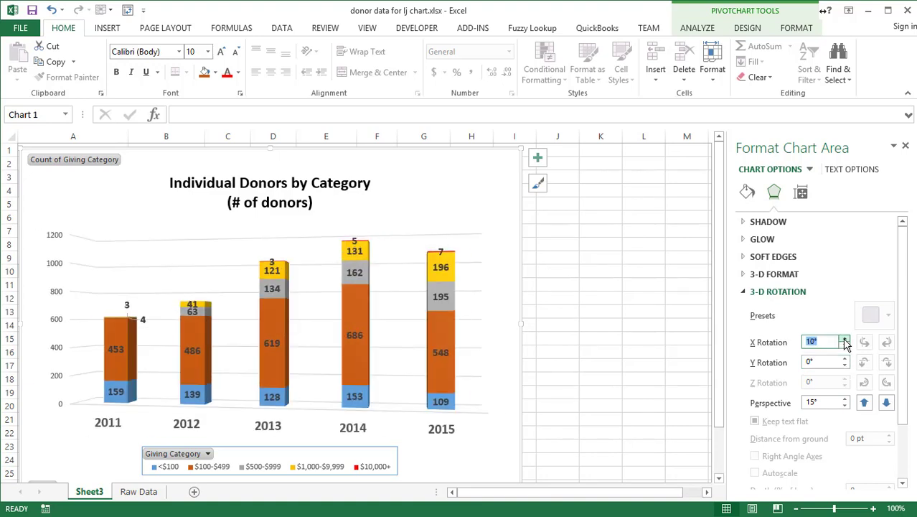
pyautogui.click(844, 339)
pyautogui.click(844, 346)
pyautogui.click(844, 345)
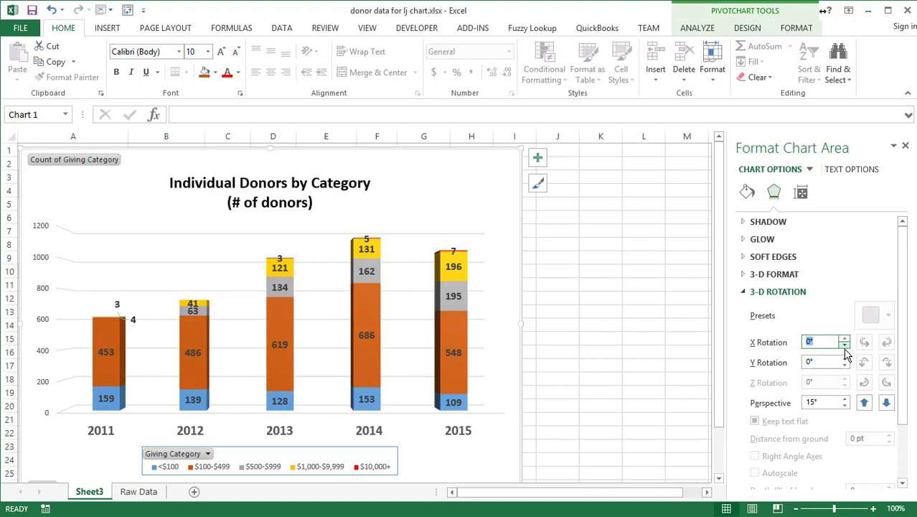
# Try lower and higher perspective values for the chart, from 10° through 25°, ending at 40°
pyautogui.click(846, 400)
pyautogui.click(846, 406)
pyautogui.click(845, 405)
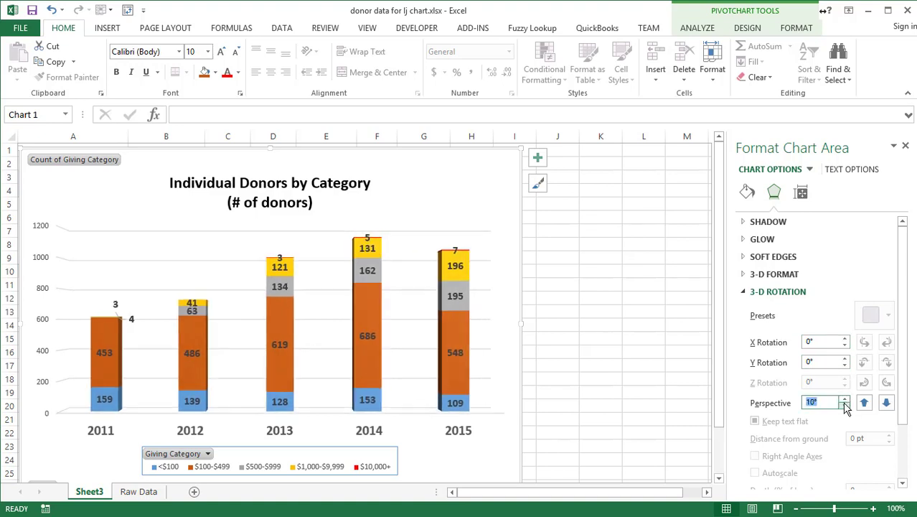
pyautogui.click(845, 406)
pyautogui.click(845, 405)
pyautogui.click(843, 398)
pyautogui.click(844, 398)
pyautogui.click(844, 398)
pyautogui.click(844, 399)
pyautogui.click(845, 399)
pyautogui.click(845, 399)
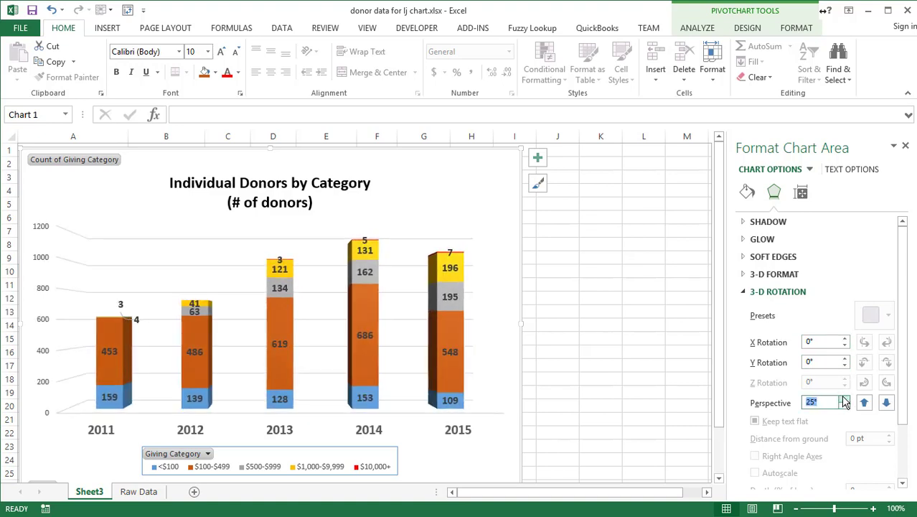
pyautogui.click(844, 398)
pyautogui.click(844, 399)
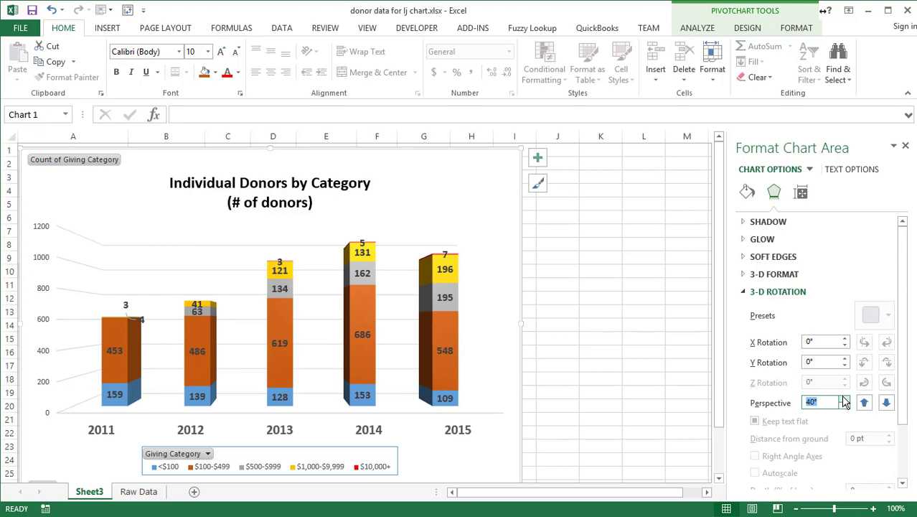